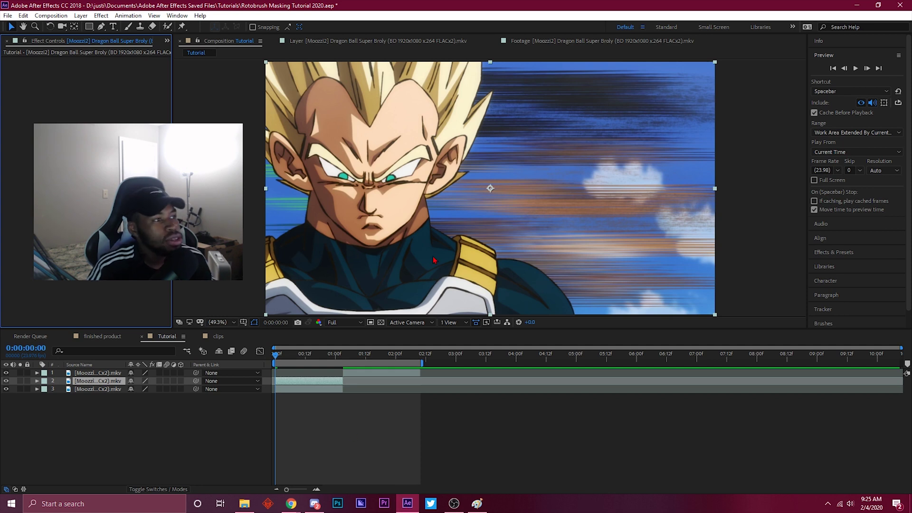
Step: Choose the Roto Brush tool and open layer 2 in its own layer view at the first frame, 0:00:00:00
{"action": "left_click", "coordinate": [168, 27]}
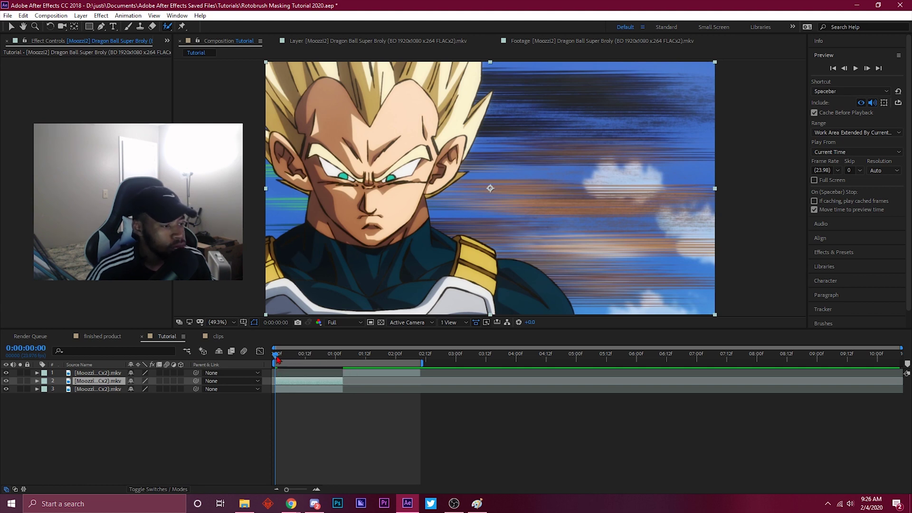
{"action": "mouse_move", "coordinate": [278, 361]}
{"action": "left_mouse_down"}
{"action": "mouse_move", "coordinate": [287, 356]}
{"action": "mouse_move", "coordinate": [278, 362]}
{"action": "left_mouse_up"}
{"action": "key", "text": "Caps_Lock"}
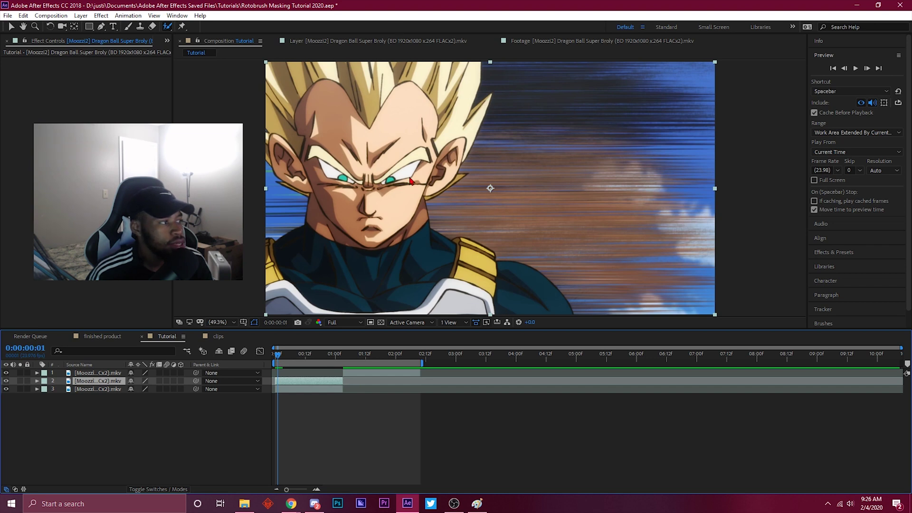
{"action": "left_click_drag", "start_coordinate": [283, 359], "coordinate": [295, 356]}
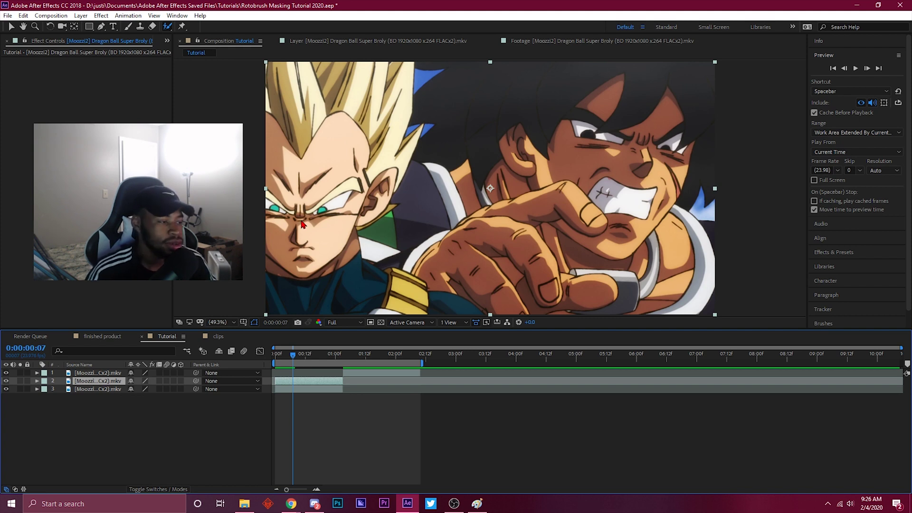
{"action": "key", "text": "Home"}
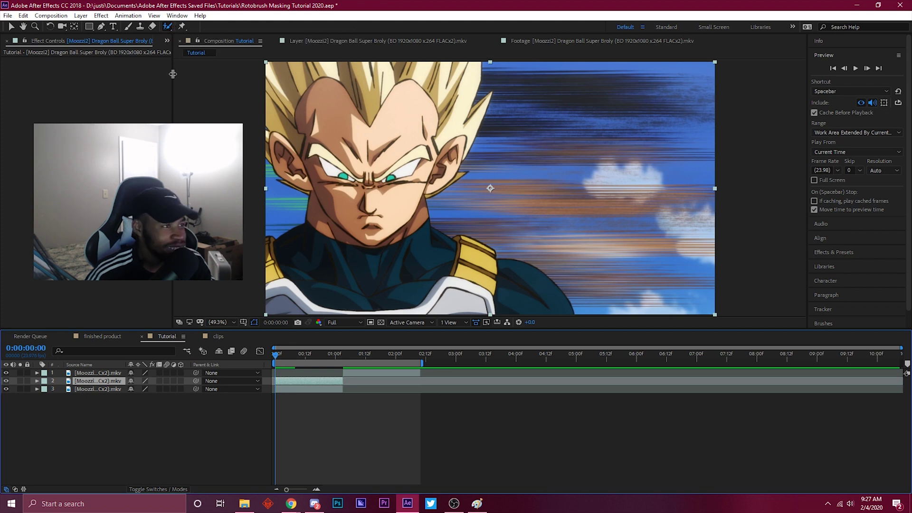
{"action": "double_click", "coordinate": [284, 385]}
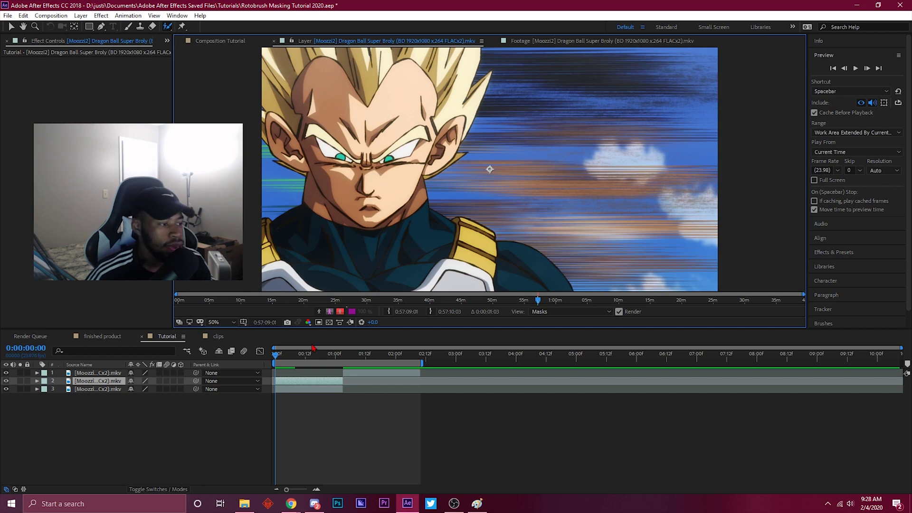
Step: Check the Tutorial composition's settings and the source footage's details in the project, leaving them unchanged
{"action": "right_click", "coordinate": [157, 337]}
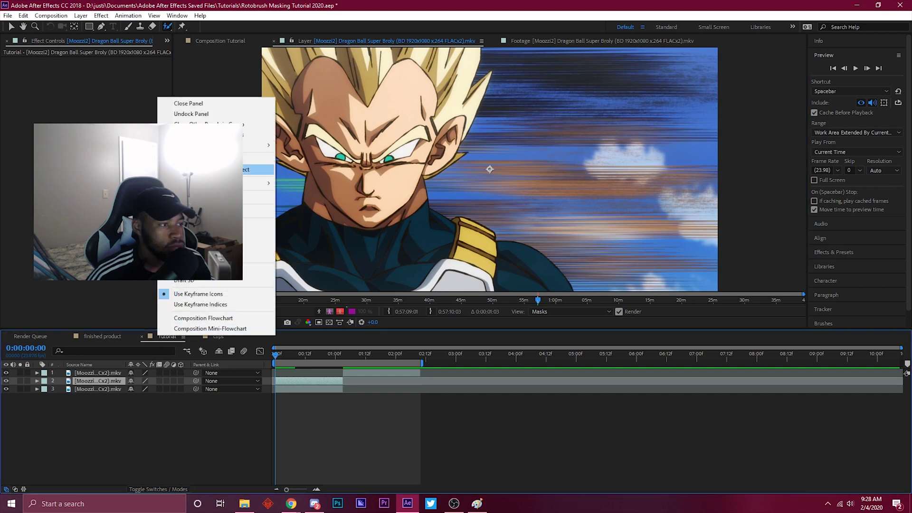
{"action": "left_click", "coordinate": [199, 159]}
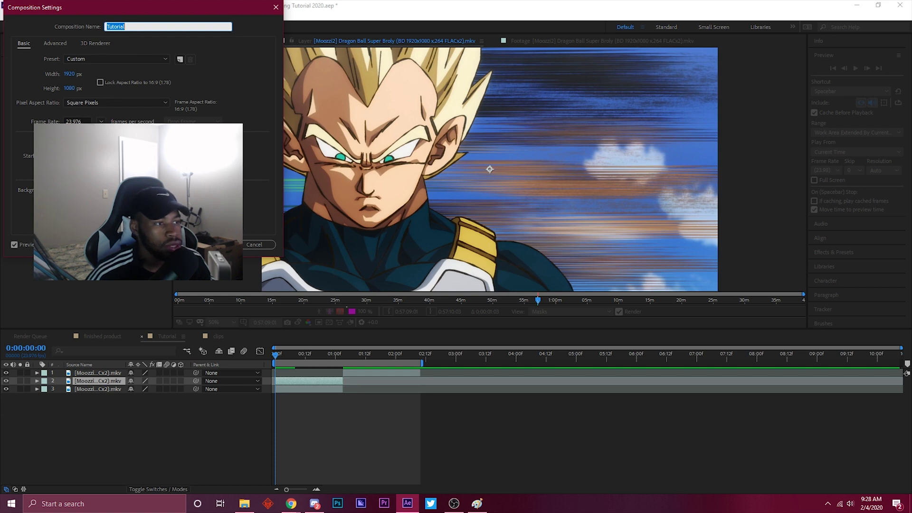
{"action": "left_click", "coordinate": [253, 244]}
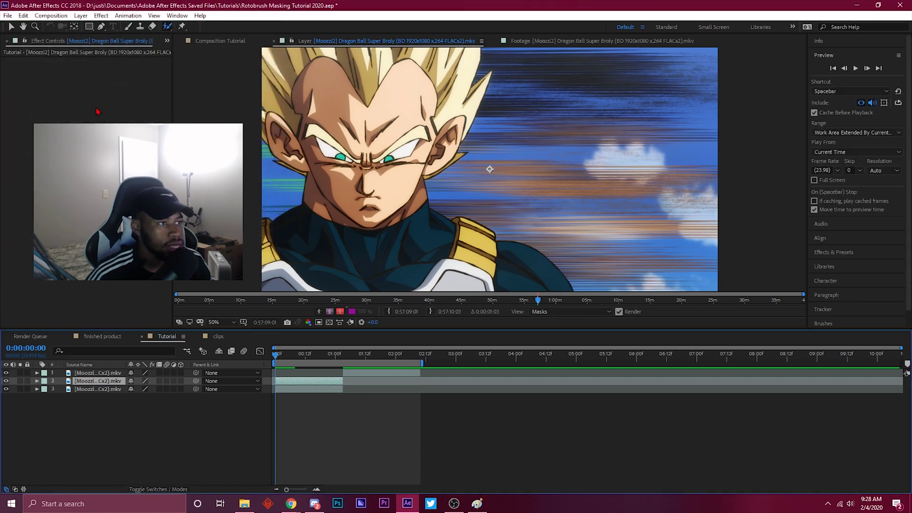
{"action": "left_click", "coordinate": [166, 42]}
{"action": "left_click", "coordinate": [191, 61]}
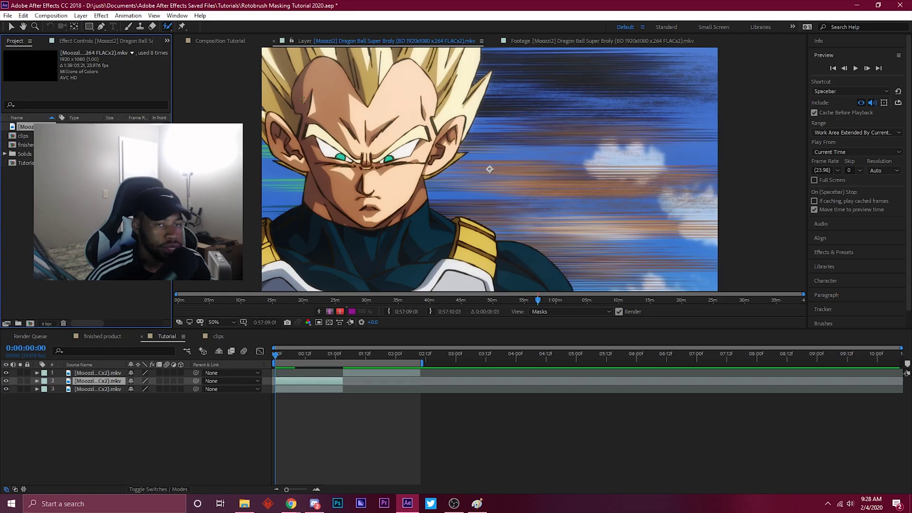
{"action": "left_click", "coordinate": [120, 41]}
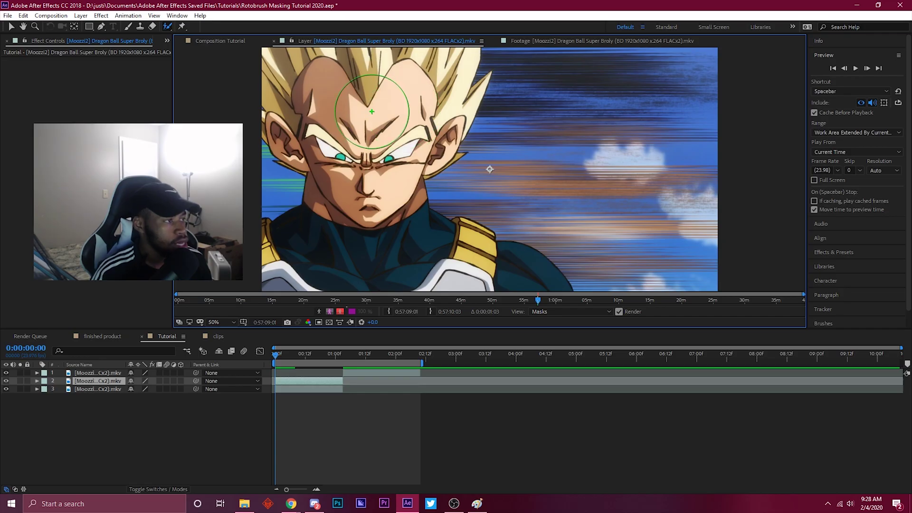
Step: Shrink the Roto Brush tip to a very small diameter for precise strokes on the character
{"action": "mouse_move", "coordinate": [372, 111]}
{"action": "left_mouse_down"}
{"action": "mouse_move", "coordinate": [350, 112]}
{"action": "mouse_move", "coordinate": [365, 112]}
{"action": "left_mouse_up"}
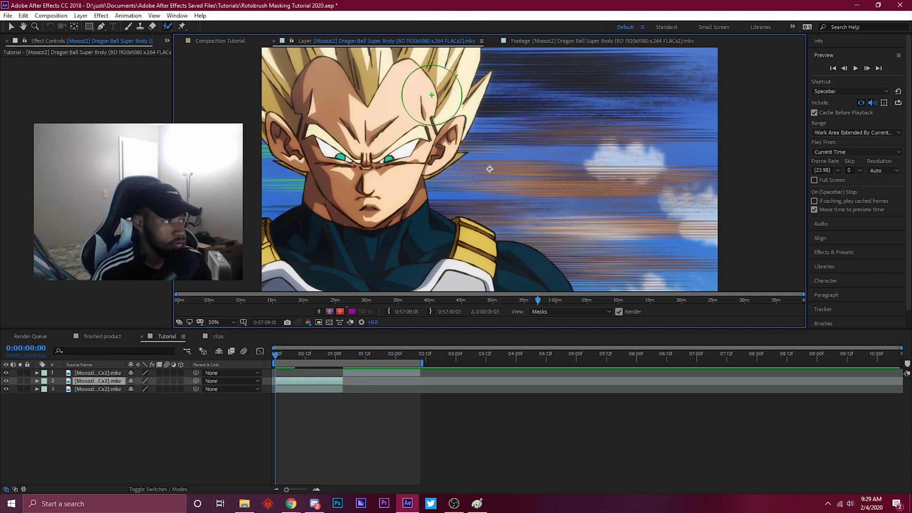
{"action": "mouse_move", "coordinate": [404, 112]}
{"action": "left_mouse_down", "text": "ctrl"}
{"action": "mouse_move", "coordinate": [423, 112]}
{"action": "mouse_move", "coordinate": [394, 112]}
{"action": "left_mouse_up", "text": "ctrl"}
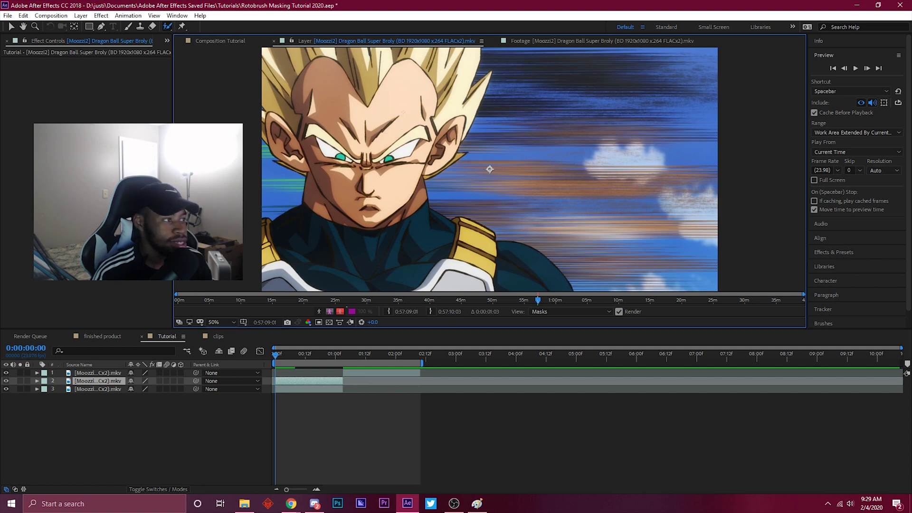
{"action": "left_click_drag", "start_coordinate": [403, 112], "coordinate": [422, 112], "text": "ctrl"}
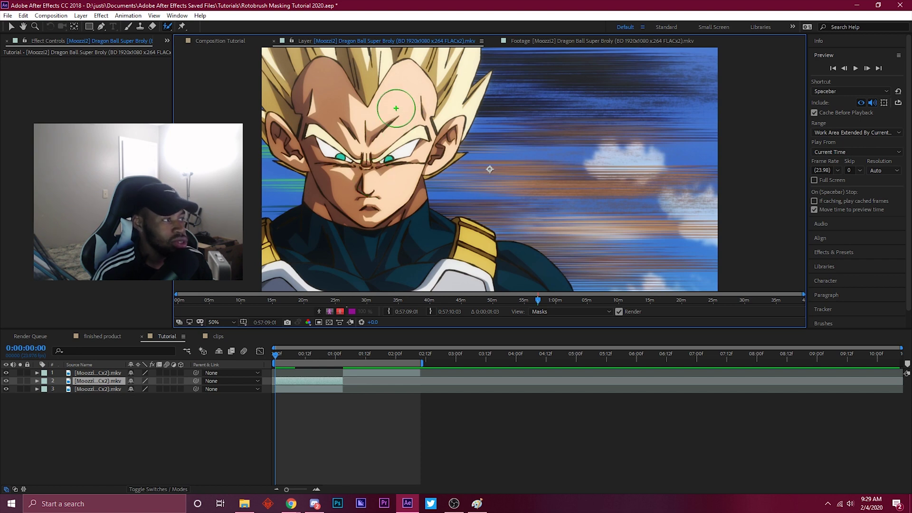
{"action": "left_click_drag", "start_coordinate": [396, 114], "coordinate": [396, 138], "text": "ctrl"}
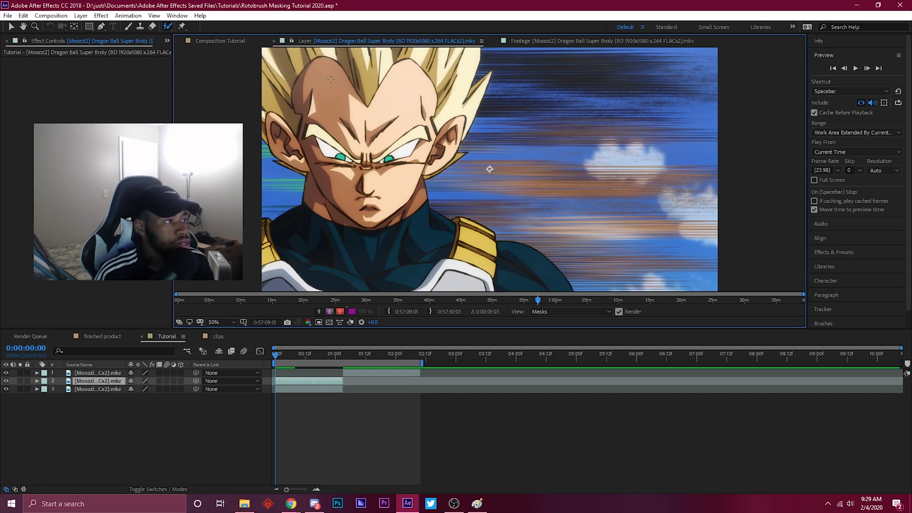
Step: Paint Roto Brush foreground strokes down the blond character's forehead, face and torso, including the eyes and brows
{"action": "left_click_drag", "start_coordinate": [334, 58], "coordinate": [348, 95]}
{"action": "left_click_drag", "start_coordinate": [356, 199], "coordinate": [316, 262]}
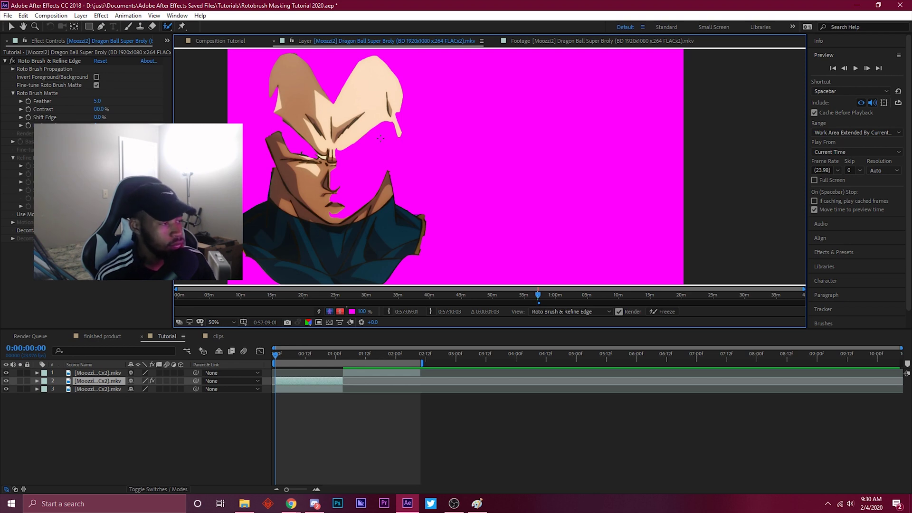
{"action": "left_click_drag", "start_coordinate": [355, 159], "coordinate": [364, 187]}
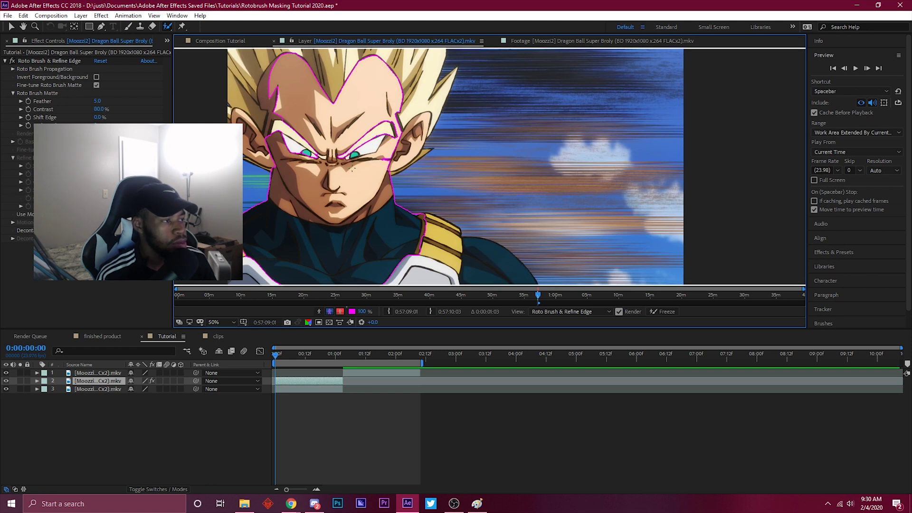
{"action": "left_click_drag", "start_coordinate": [343, 157], "coordinate": [390, 125]}
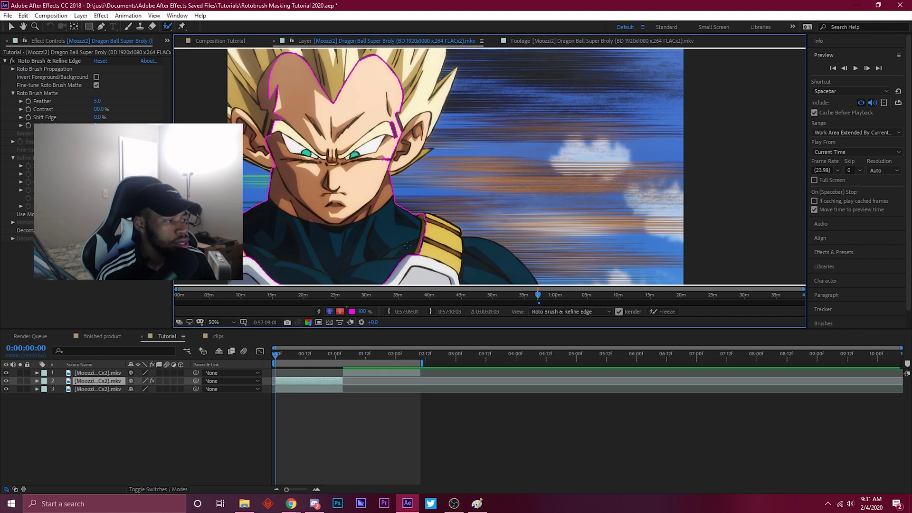
Step: Add the blond character's shoulder, yellow strap and white chest armor to the Roto Brush foreground
{"action": "left_click_drag", "start_coordinate": [447, 262], "coordinate": [494, 267]}
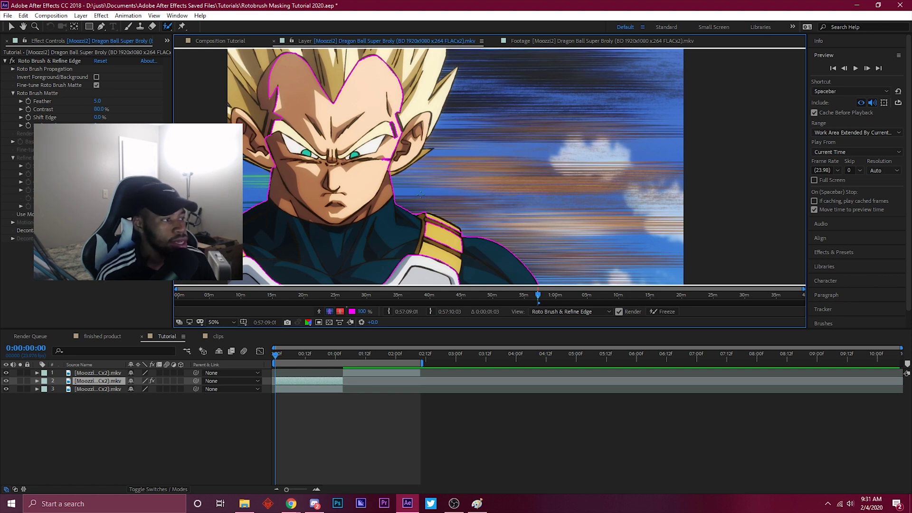
{"action": "key", "text": "space"}
{"action": "mouse_move", "coordinate": [455, 161]}
{"action": "left_mouse_down"}
{"action": "mouse_move", "coordinate": [412, 190]}
{"action": "mouse_move", "coordinate": [493, 127]}
{"action": "mouse_move", "coordinate": [521, 195]}
{"action": "mouse_move", "coordinate": [440, 179]}
{"action": "mouse_move", "coordinate": [474, 148]}
{"action": "mouse_move", "coordinate": [470, 157]}
{"action": "left_mouse_up"}
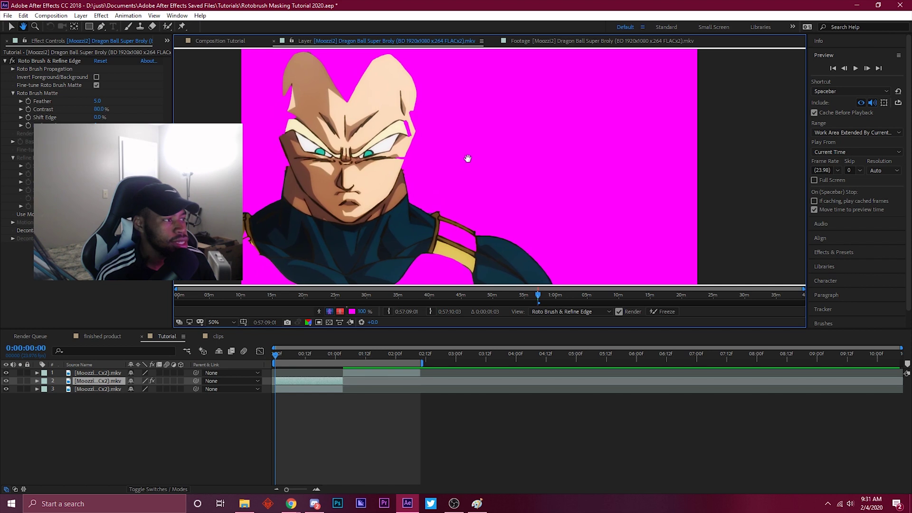
{"action": "key", "text": "alt+5"}
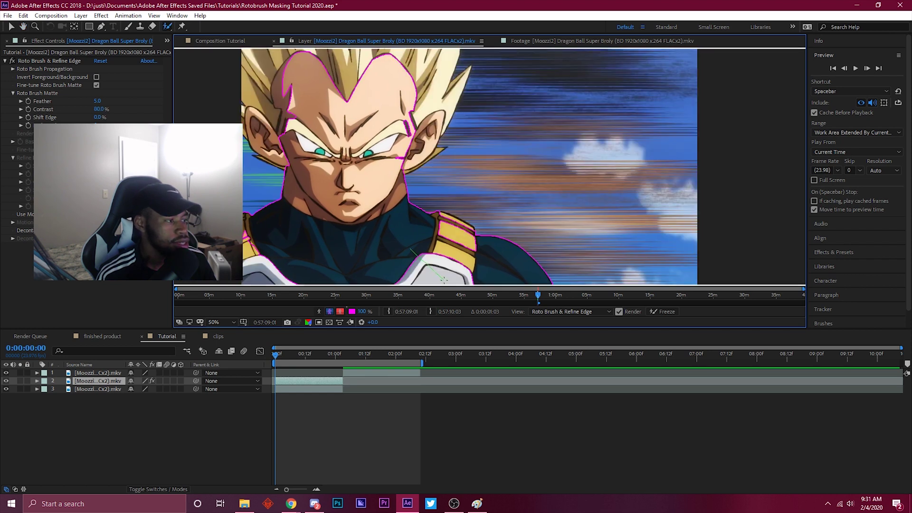
{"action": "key", "text": "alt+4"}
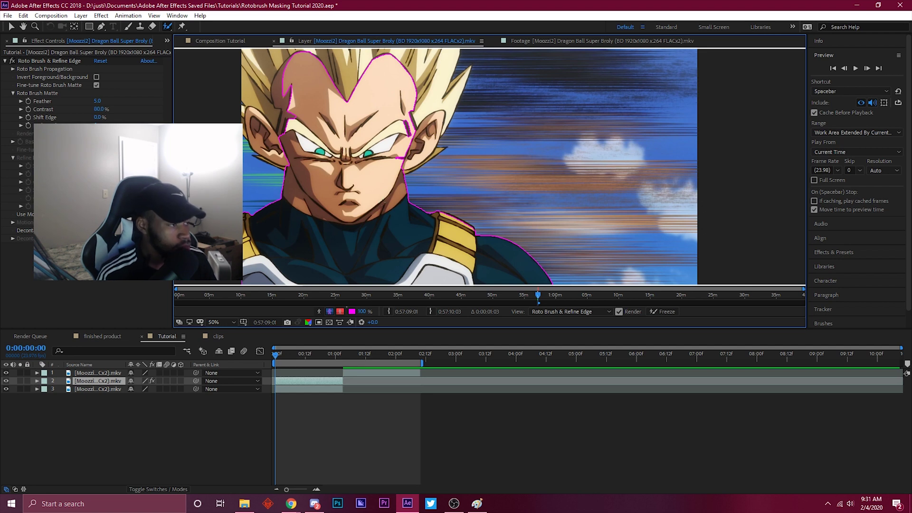
Step: Paint foreground strokes from the neck out into the streaked sky toward the cloud
{"action": "left_click_drag", "start_coordinate": [394, 200], "coordinate": [422, 233]}
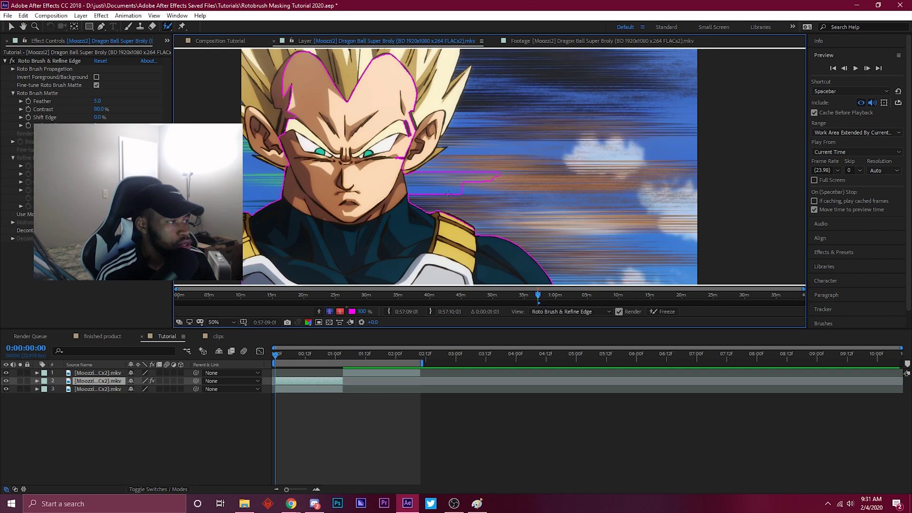
{"action": "left_click_drag", "start_coordinate": [492, 174], "coordinate": [570, 147]}
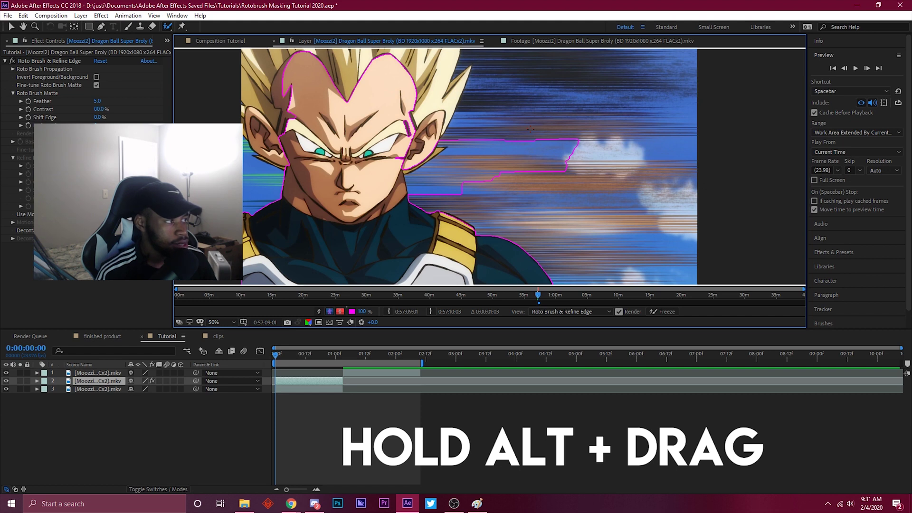
Step: Subtract the selected sky area between the neck and the cloud with Roto Brush background strokes
{"action": "mouse_move", "coordinate": [503, 152]}
{"action": "left_mouse_down"}
{"action": "mouse_move", "coordinate": [466, 159]}
{"action": "mouse_move", "coordinate": [489, 171]}
{"action": "left_mouse_up"}
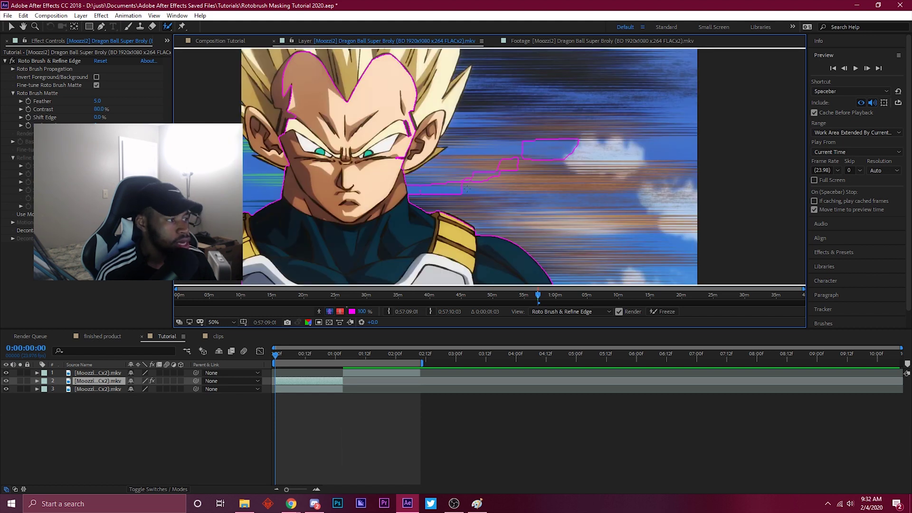
{"action": "left_click_drag", "start_coordinate": [432, 196], "coordinate": [424, 191]}
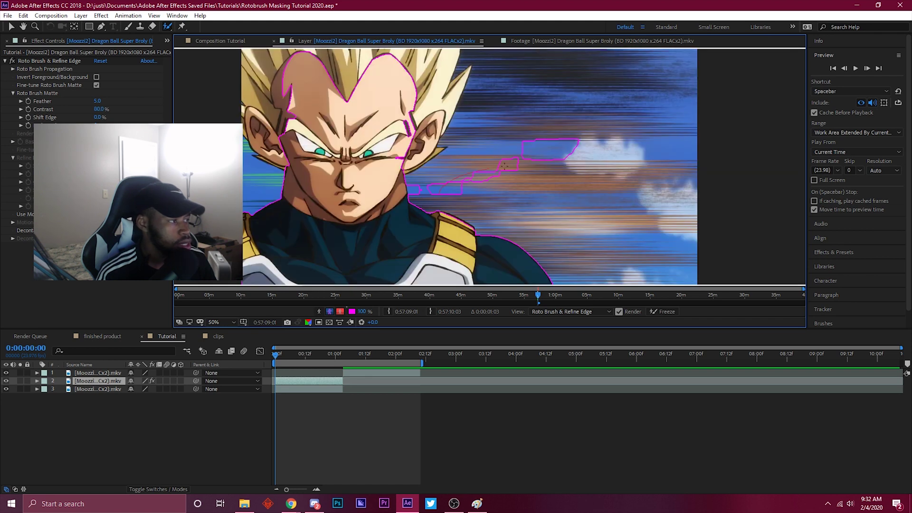
{"action": "left_click_drag", "start_coordinate": [505, 166], "coordinate": [517, 163]}
{"action": "left_click_drag", "start_coordinate": [439, 194], "coordinate": [498, 186]}
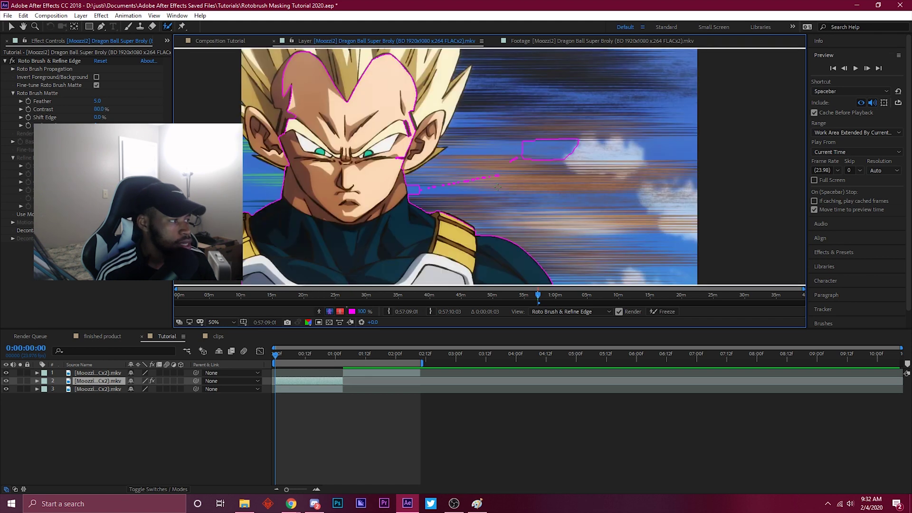
{"action": "left_click_drag", "start_coordinate": [442, 183], "coordinate": [468, 179]}
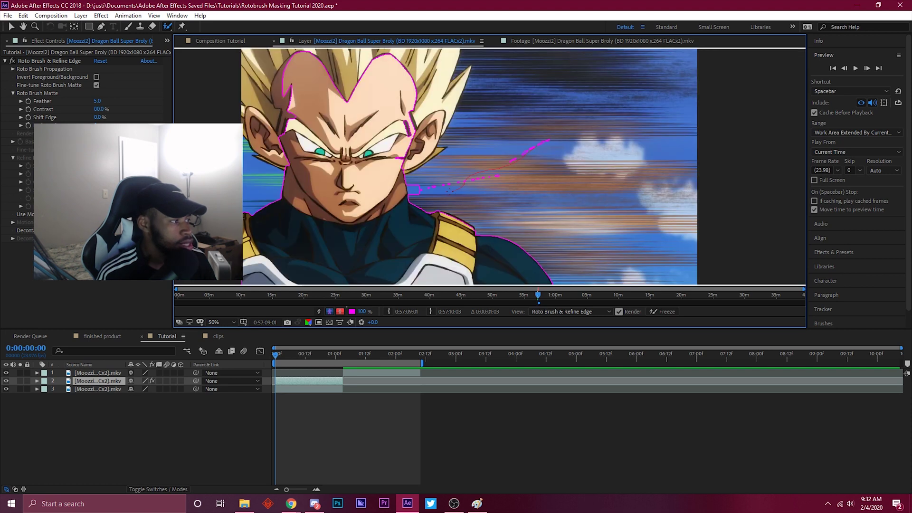
{"action": "left_click_drag", "start_coordinate": [450, 191], "coordinate": [449, 190]}
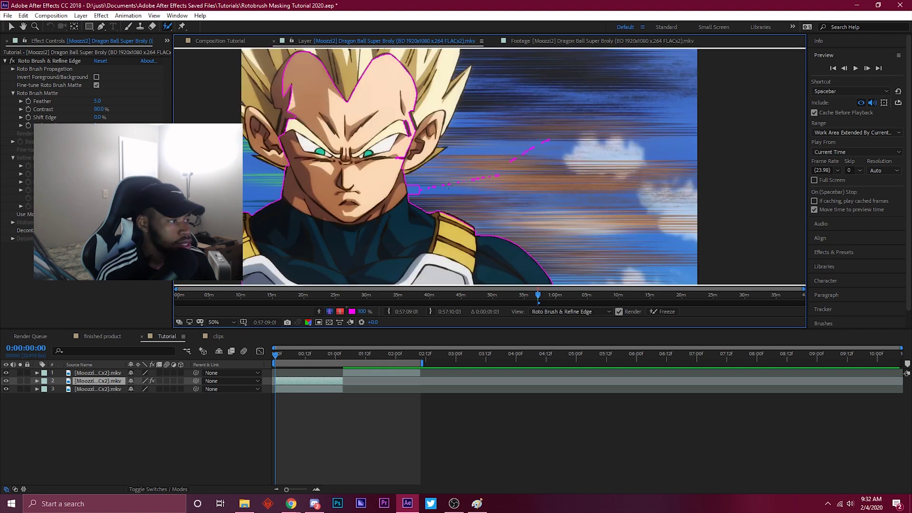
{"action": "left_click", "coordinate": [441, 187], "text": "alt"}
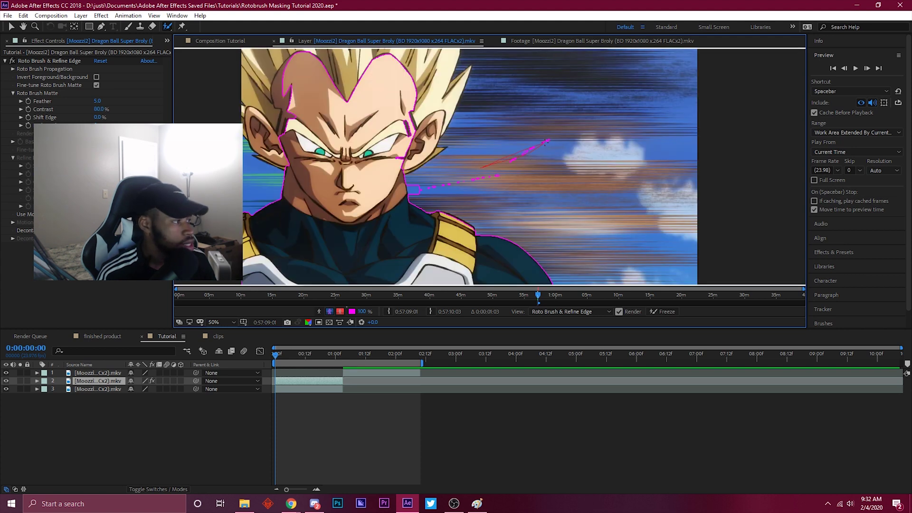
{"action": "left_click_drag", "start_coordinate": [545, 142], "coordinate": [546, 142]}
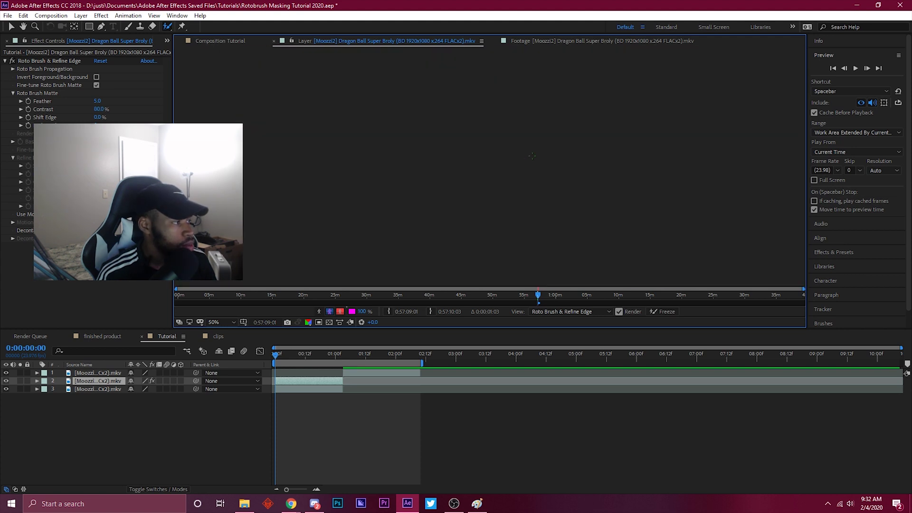
Step: Undo the last stroke and subtract the remaining selection specks in the sky beside the neck
{"action": "scroll", "coordinate": [517, 159], "scroll_direction": "up", "scroll_amount": 2}
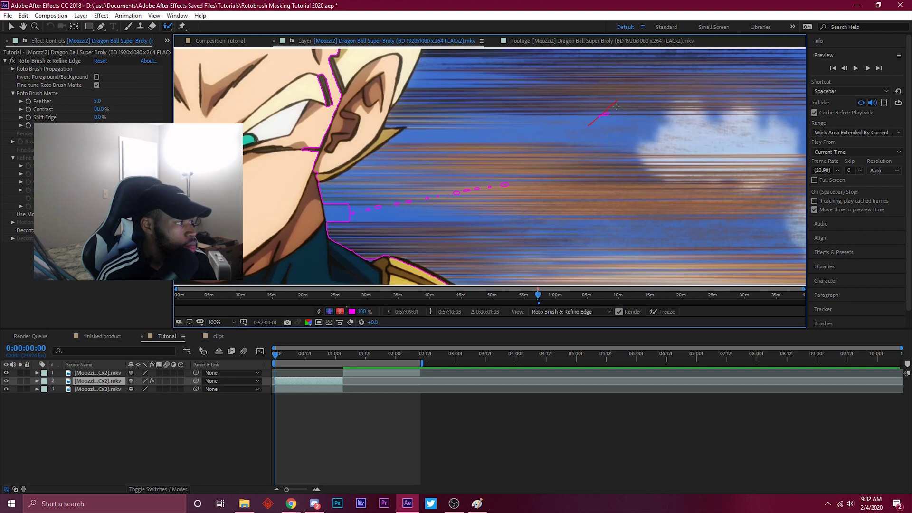
{"action": "key", "text": "ctrl+z"}
{"action": "left_click_drag", "start_coordinate": [517, 179], "coordinate": [481, 191]}
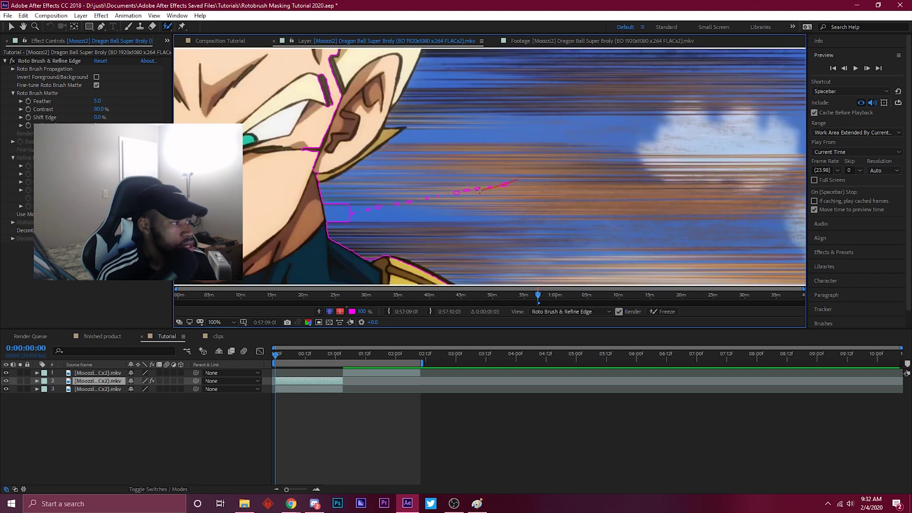
{"action": "left_click_drag", "start_coordinate": [411, 195], "coordinate": [385, 207]}
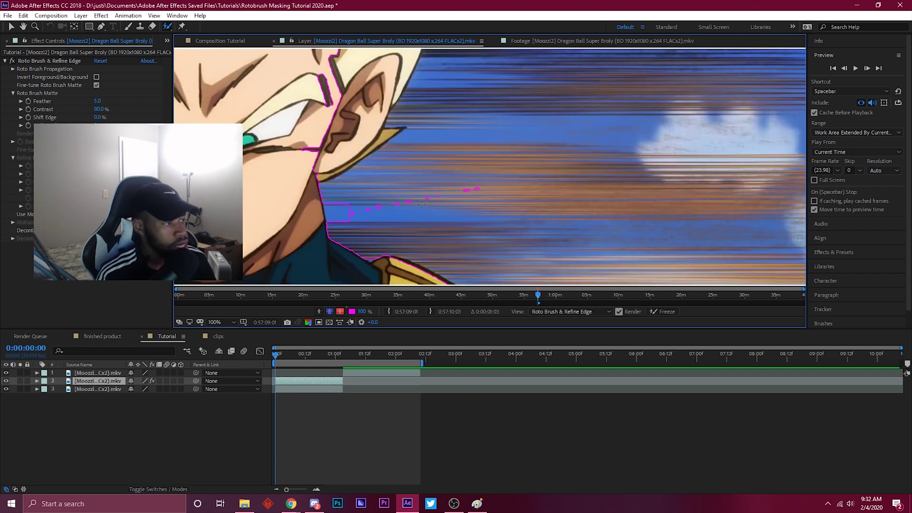
{"action": "scroll", "coordinate": [336, 223], "scroll_direction": "down", "scroll_amount": 2}
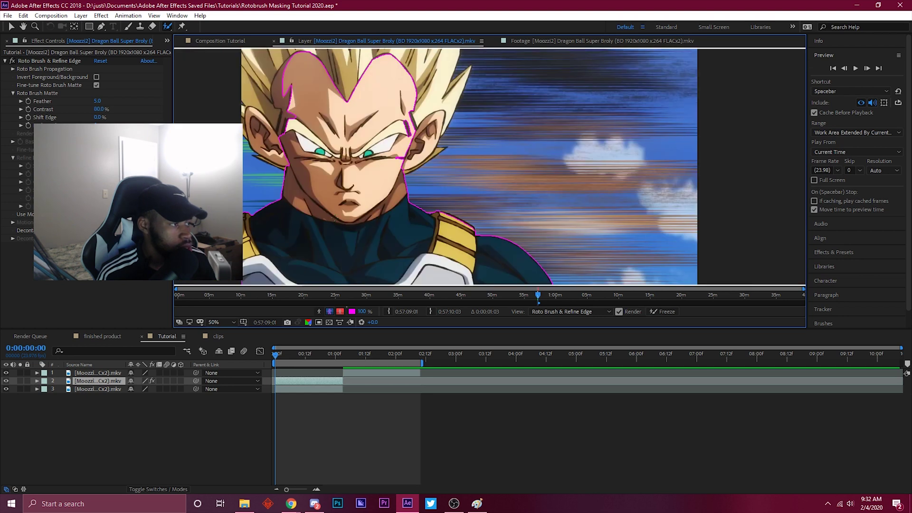
Step: Add the character's remaining blond hair spikes and both ears to the Roto Brush foreground
{"action": "mouse_move", "coordinate": [411, 151]}
{"action": "left_mouse_down"}
{"action": "mouse_move", "coordinate": [448, 76]}
{"action": "mouse_move", "coordinate": [435, 50]}
{"action": "left_mouse_up"}
{"action": "left_click_drag", "start_coordinate": [366, 72], "coordinate": [367, 51]}
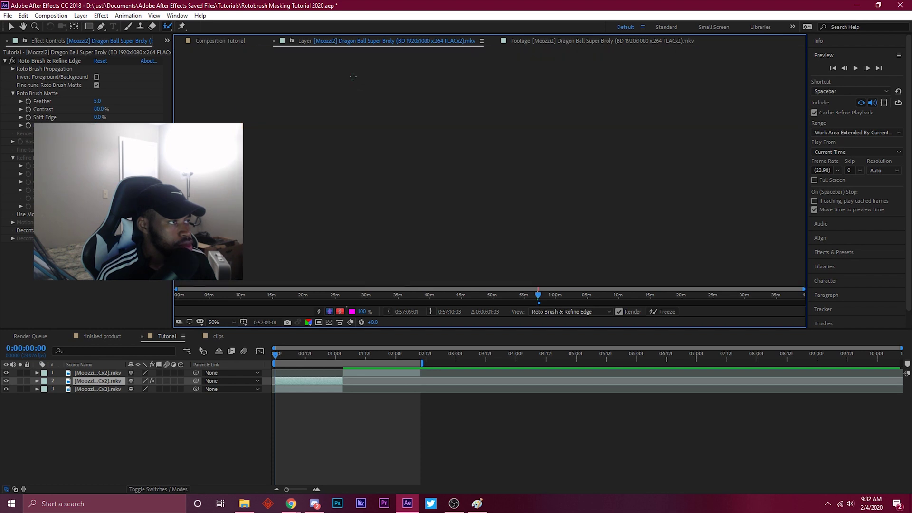
{"action": "left_click_drag", "start_coordinate": [329, 89], "coordinate": [335, 57]}
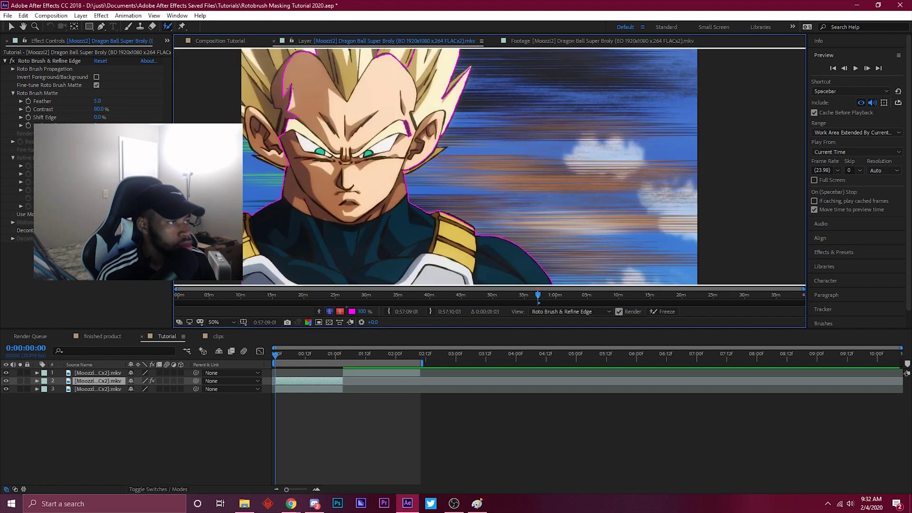
{"action": "left_click_drag", "start_coordinate": [283, 86], "coordinate": [259, 60]}
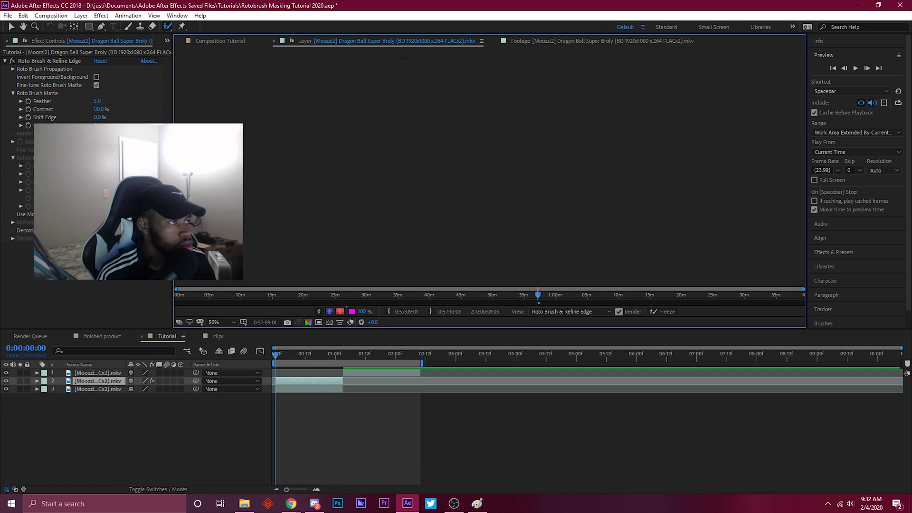
{"action": "left_click_drag", "start_coordinate": [309, 61], "coordinate": [302, 51]}
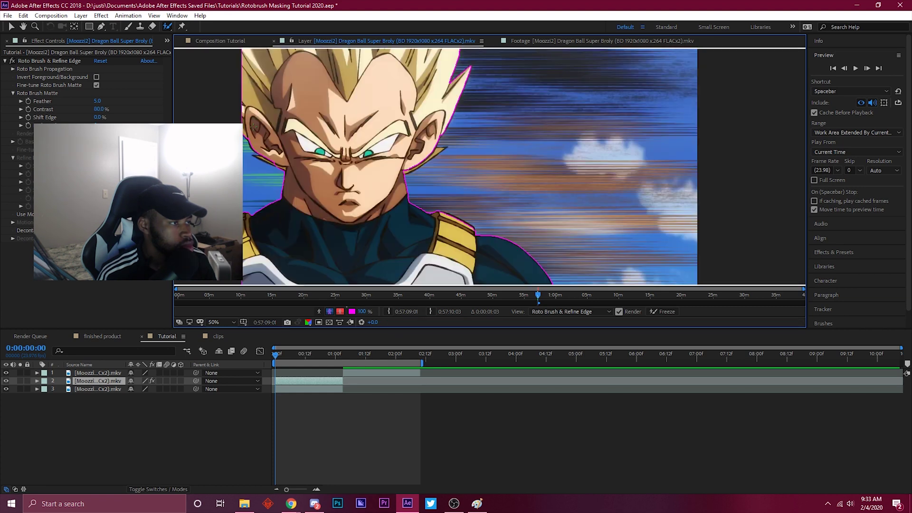
Step: Add the pointed yellow hair tuft behind the ear on the cloud side to the Roto Brush foreground, out to its dark tip
{"action": "scroll", "coordinate": [223, 114], "scroll_direction": "up", "scroll_amount": 4}
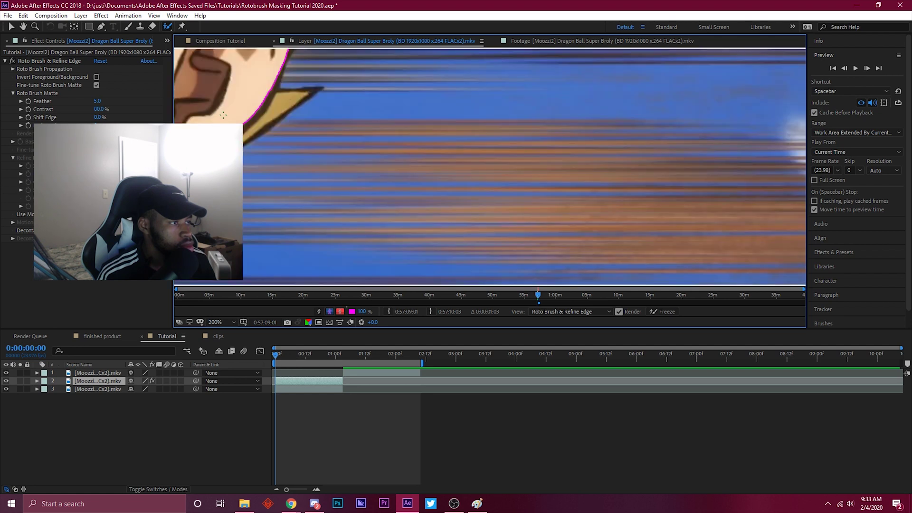
{"action": "left_click_drag", "start_coordinate": [250, 133], "coordinate": [291, 98]}
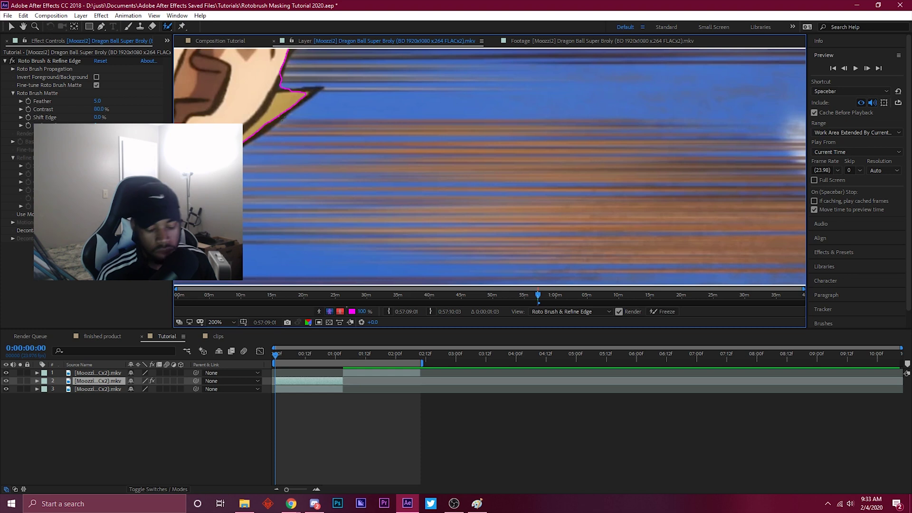
{"action": "scroll", "coordinate": [323, 119], "scroll_direction": "down", "scroll_amount": 2}
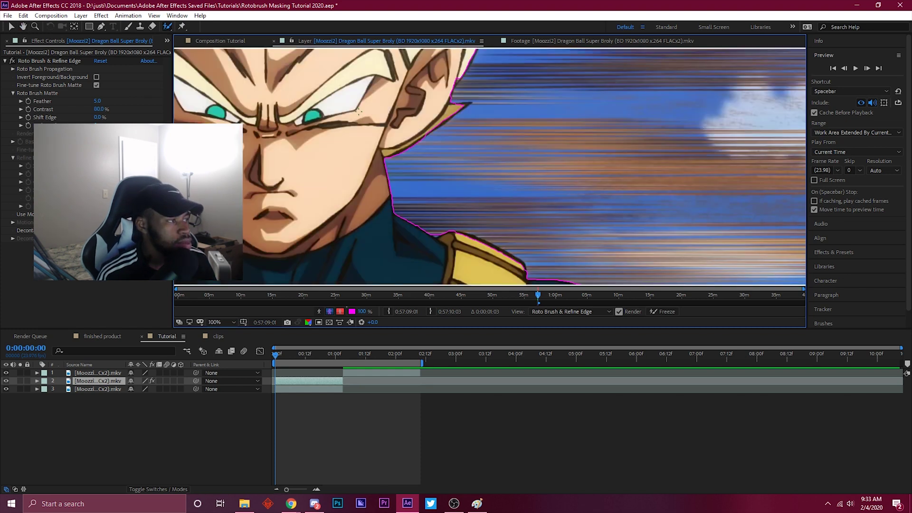
{"action": "scroll", "coordinate": [359, 112], "scroll_direction": "down", "scroll_amount": 2}
{"action": "scroll", "coordinate": [473, 110], "scroll_direction": "up", "scroll_amount": 2}
{"action": "scroll", "coordinate": [472, 110], "scroll_direction": "up", "scroll_amount": 4}
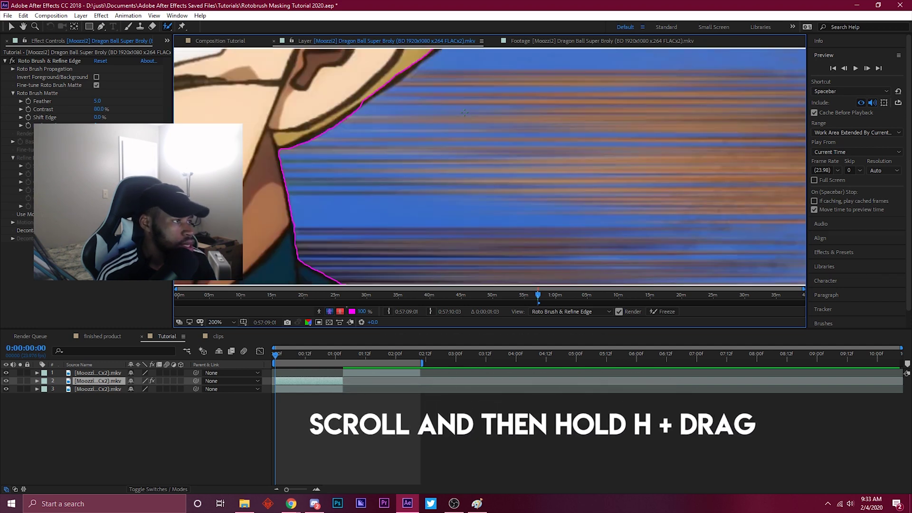
{"action": "key", "text": "h"}
{"action": "mouse_move", "coordinate": [473, 111]}
{"action": "left_mouse_down"}
{"action": "mouse_move", "coordinate": [321, 136]}
{"action": "mouse_move", "coordinate": [479, 242]}
{"action": "mouse_move", "coordinate": [461, 244]}
{"action": "left_mouse_up"}
{"action": "mouse_move", "coordinate": [397, 191]}
{"action": "left_mouse_down"}
{"action": "mouse_move", "coordinate": [497, 125]}
{"action": "mouse_move", "coordinate": [568, 65]}
{"action": "left_mouse_up"}
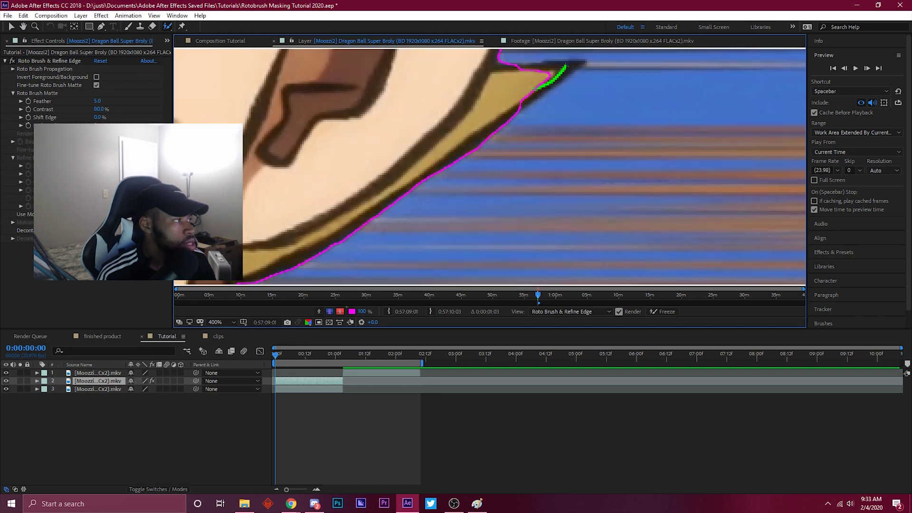
Step: Add the small pointed hair tuft below the opposite ear, near the frame edge, to the Roto Brush foreground
{"action": "key", "text": "space"}
{"action": "mouse_move", "coordinate": [377, 108]}
{"action": "left_mouse_down"}
{"action": "mouse_move", "coordinate": [390, 169]}
{"action": "mouse_move", "coordinate": [671, 198]}
{"action": "left_mouse_up"}
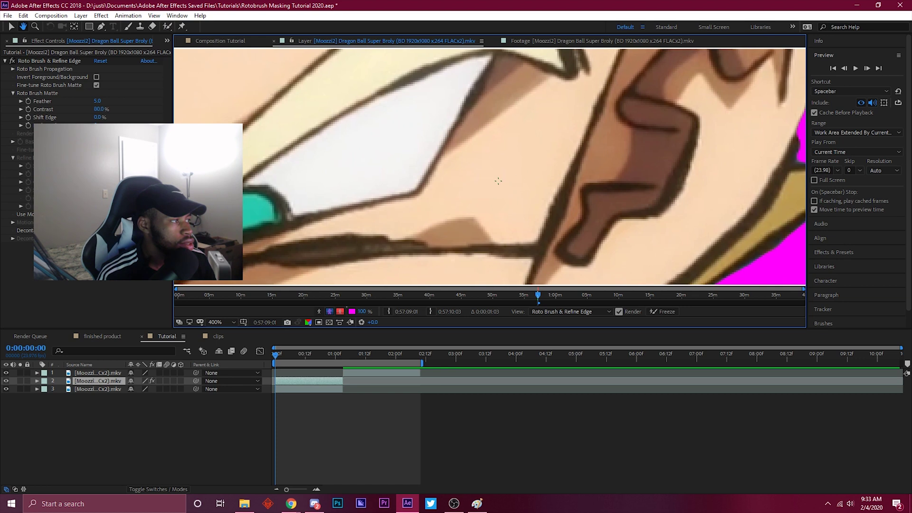
{"action": "scroll", "coordinate": [499, 179], "scroll_direction": "down", "scroll_amount": 2}
{"action": "key", "text": "space"}
{"action": "left_click_drag", "start_coordinate": [439, 179], "coordinate": [597, 181]}
{"action": "scroll", "coordinate": [338, 144], "scroll_direction": "up", "scroll_amount": 1}
{"action": "left_click_drag", "start_coordinate": [185, 161], "coordinate": [301, 135]}
{"action": "scroll", "coordinate": [287, 132], "scroll_direction": "up", "scroll_amount": 1}
{"action": "scroll", "coordinate": [287, 132], "scroll_direction": "down", "scroll_amount": 1}
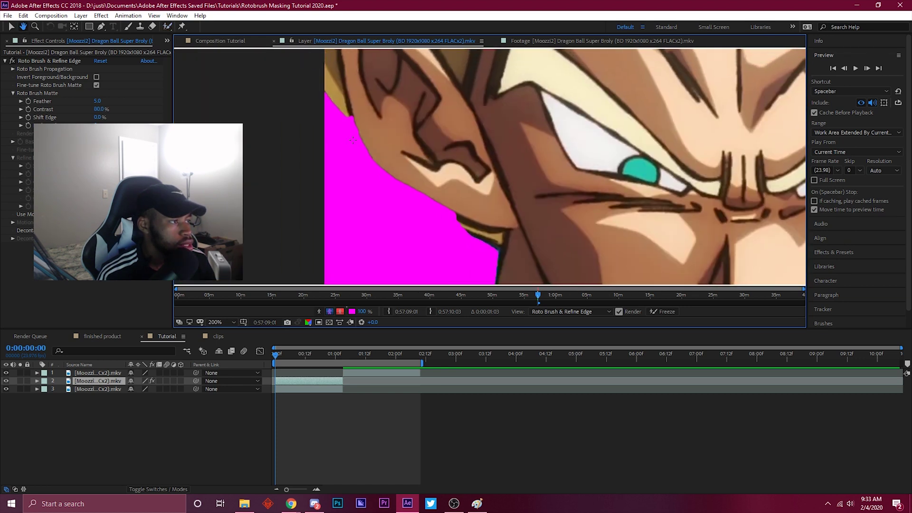
{"action": "scroll", "coordinate": [254, 112], "scroll_direction": "up", "scroll_amount": 2}
{"action": "mouse_move", "coordinate": [211, 73]}
{"action": "left_mouse_down"}
{"action": "mouse_move", "coordinate": [222, 119]}
{"action": "mouse_move", "coordinate": [266, 171]}
{"action": "mouse_move", "coordinate": [304, 180]}
{"action": "left_mouse_up"}
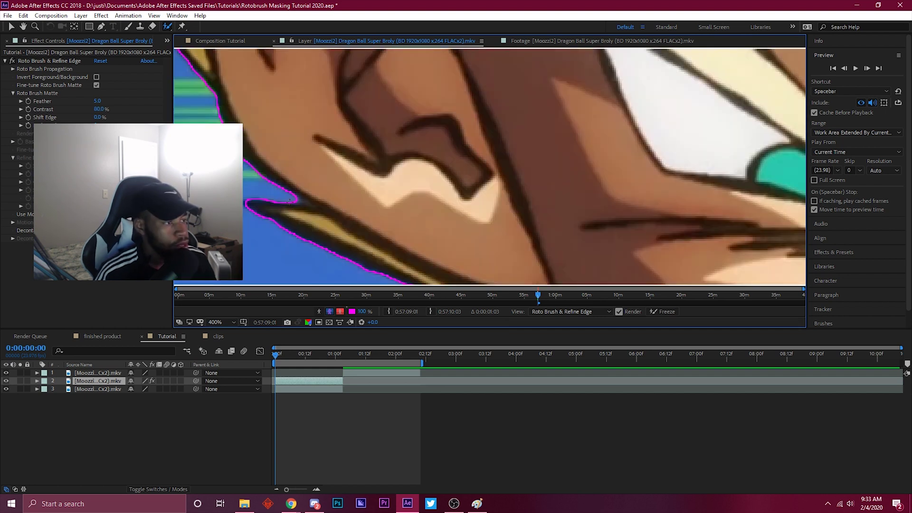
{"action": "left_click_drag", "start_coordinate": [285, 199], "coordinate": [295, 200]}
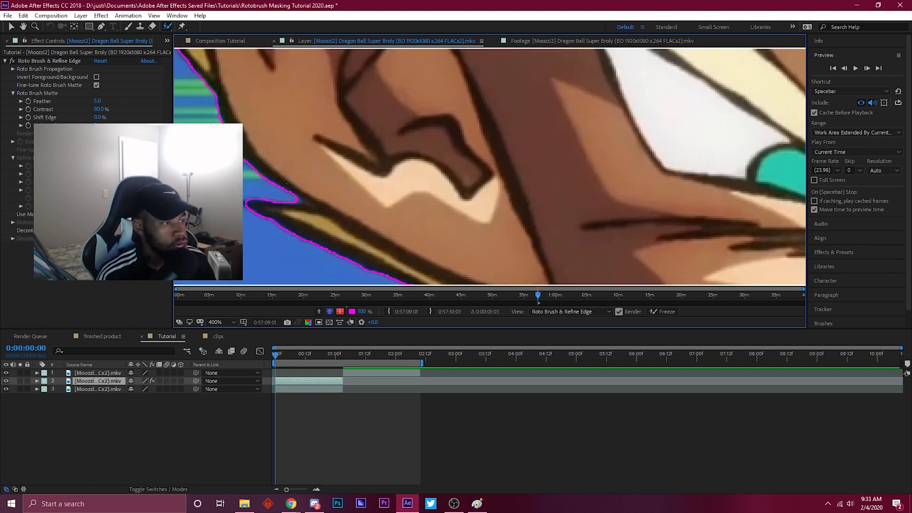
{"action": "left_click_drag", "start_coordinate": [293, 182], "coordinate": [374, 276]}
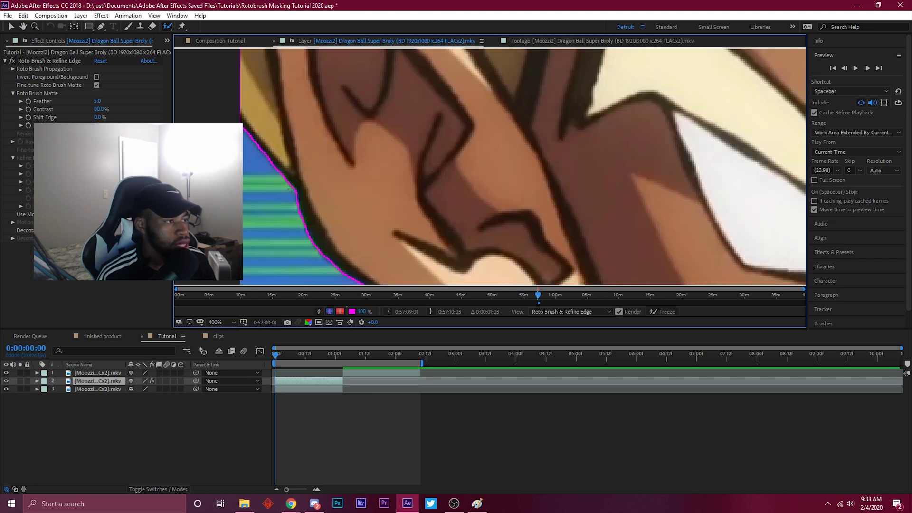
Step: Fill the small selection gap in the hair at the frame edge above the ear with a foreground stroke
{"action": "scroll", "coordinate": [306, 163], "scroll_direction": "down", "scroll_amount": 5}
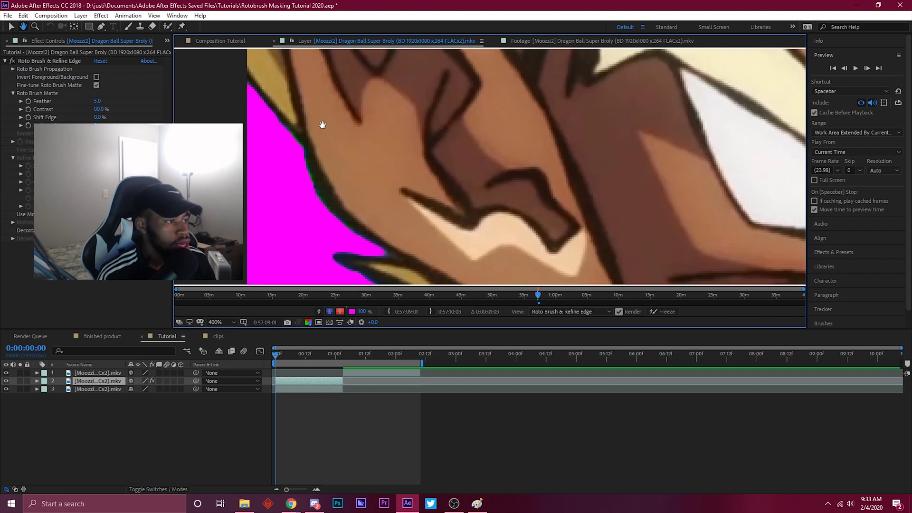
{"action": "left_click_drag", "start_coordinate": [511, 169], "coordinate": [406, 145]}
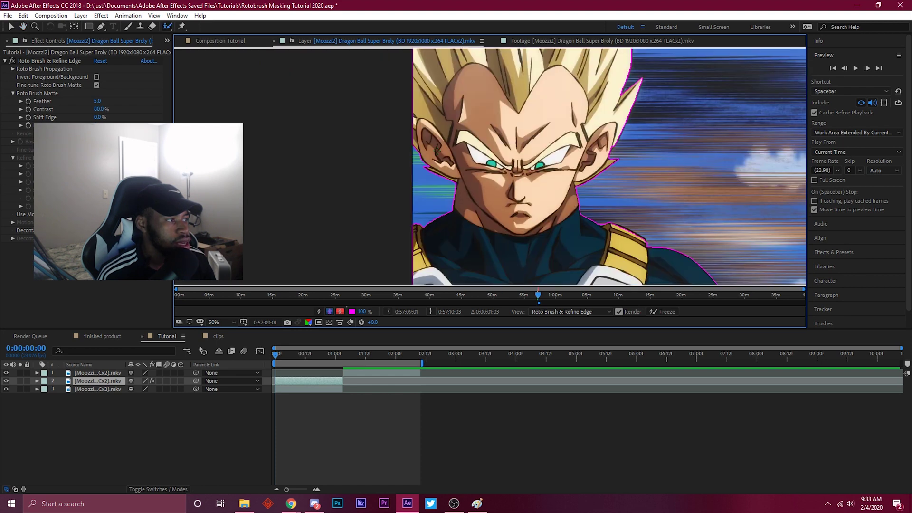
{"action": "scroll", "coordinate": [406, 145], "scroll_direction": "up", "scroll_amount": 5}
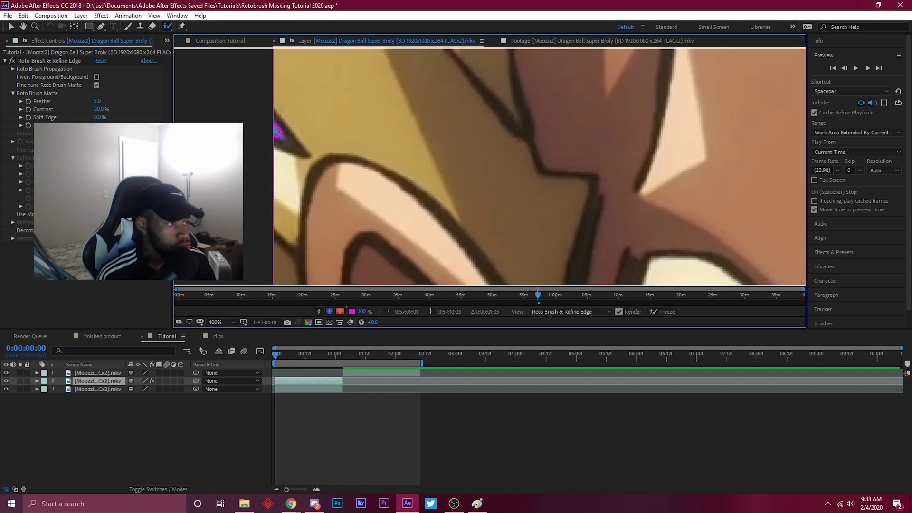
{"action": "scroll", "coordinate": [471, 161], "scroll_direction": "down", "scroll_amount": 4}
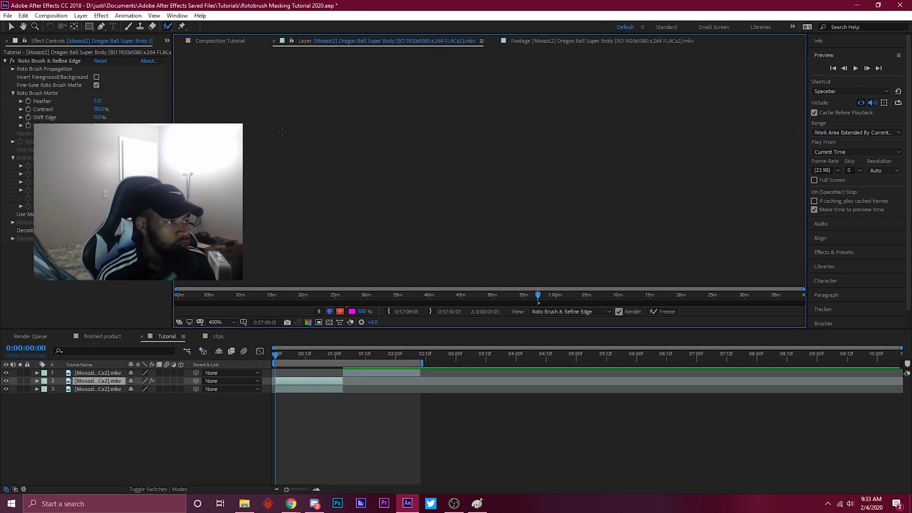
{"action": "scroll", "coordinate": [471, 159], "scroll_direction": "down", "scroll_amount": 1}
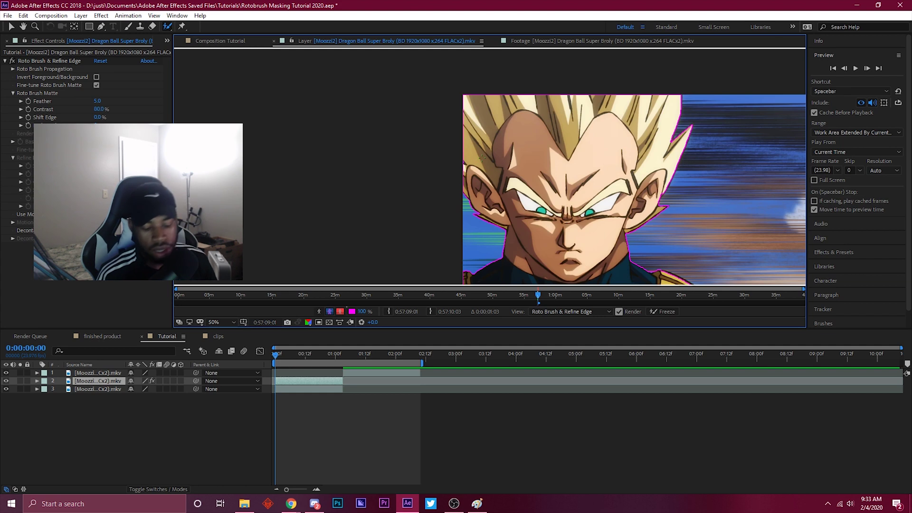
Step: Refine the foreground along the cloud-side ear's outer edge, between the hair and the pointed tuft
{"action": "key", "text": "space"}
{"action": "left_click_drag", "start_coordinate": [633, 160], "coordinate": [428, 160]}
{"action": "scroll", "coordinate": [427, 160], "scroll_direction": "up", "scroll_amount": 1}
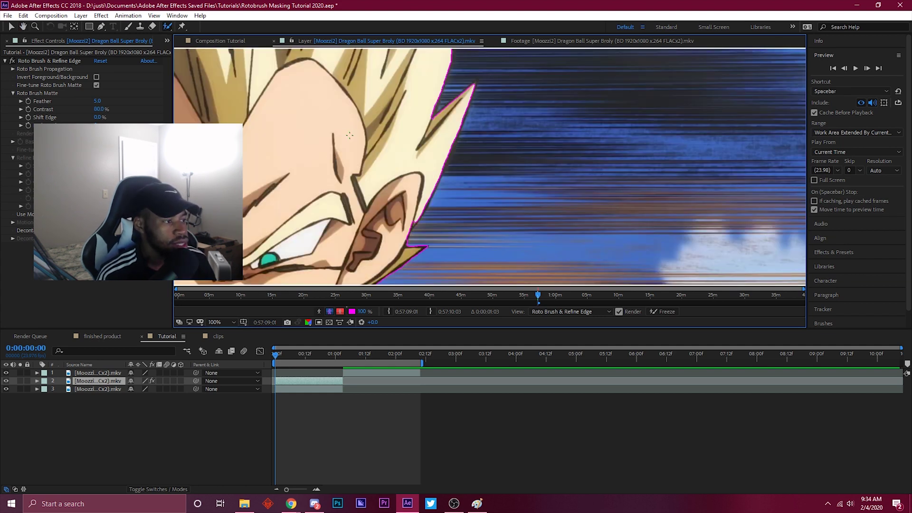
{"action": "key", "text": "space"}
{"action": "left_click_drag", "start_coordinate": [318, 179], "coordinate": [229, 184]}
{"action": "scroll", "coordinate": [284, 184], "scroll_direction": "up", "scroll_amount": 1}
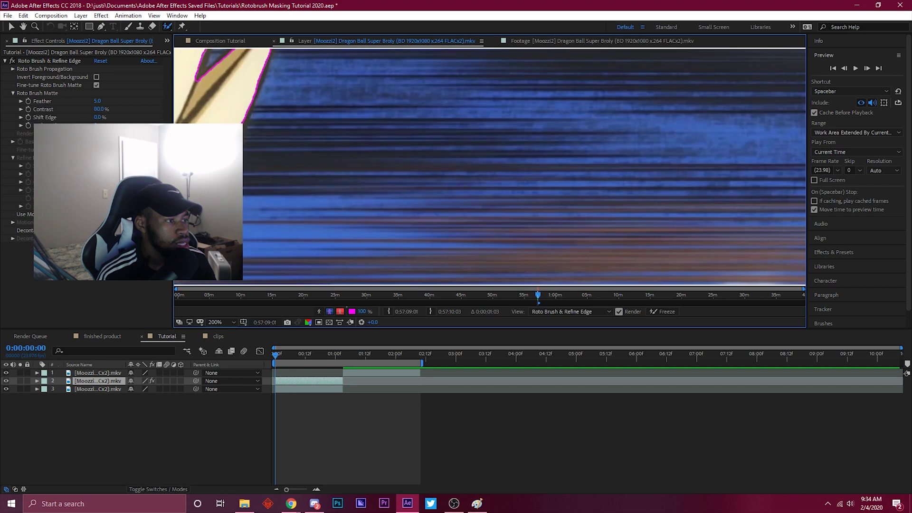
{"action": "key", "text": "space"}
{"action": "left_click_drag", "start_coordinate": [220, 123], "coordinate": [339, 57]}
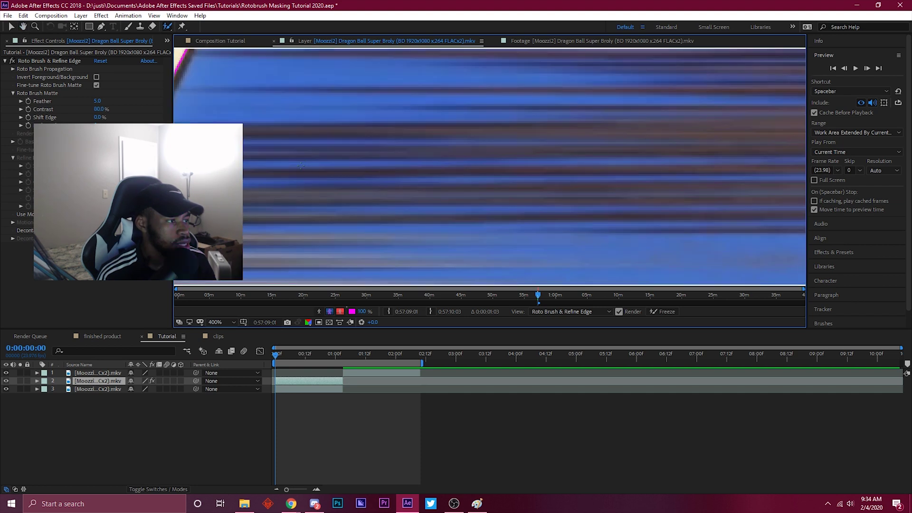
{"action": "key", "text": "space"}
{"action": "scroll", "coordinate": [334, 158], "scroll_direction": "up", "scroll_amount": 1}
{"action": "key", "text": "space"}
{"action": "left_click_drag", "start_coordinate": [218, 110], "coordinate": [406, 101]}
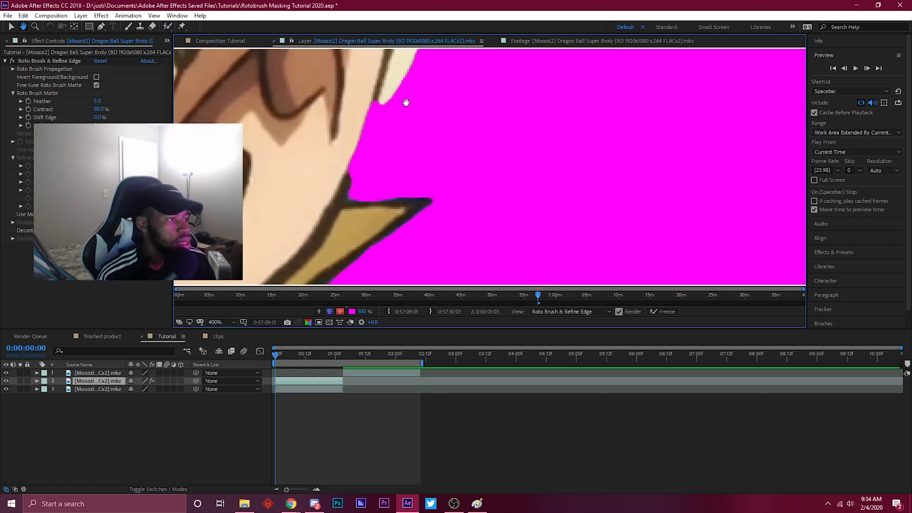
{"action": "left_click_drag", "start_coordinate": [335, 177], "coordinate": [377, 103]}
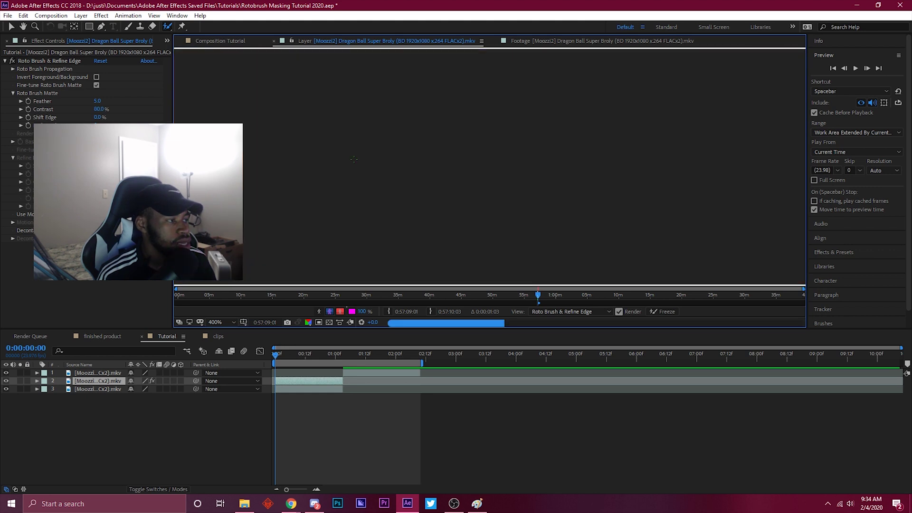
{"action": "left_click_drag", "start_coordinate": [341, 176], "coordinate": [355, 153]}
{"action": "scroll", "coordinate": [346, 165], "scroll_direction": "down", "scroll_amount": 2}
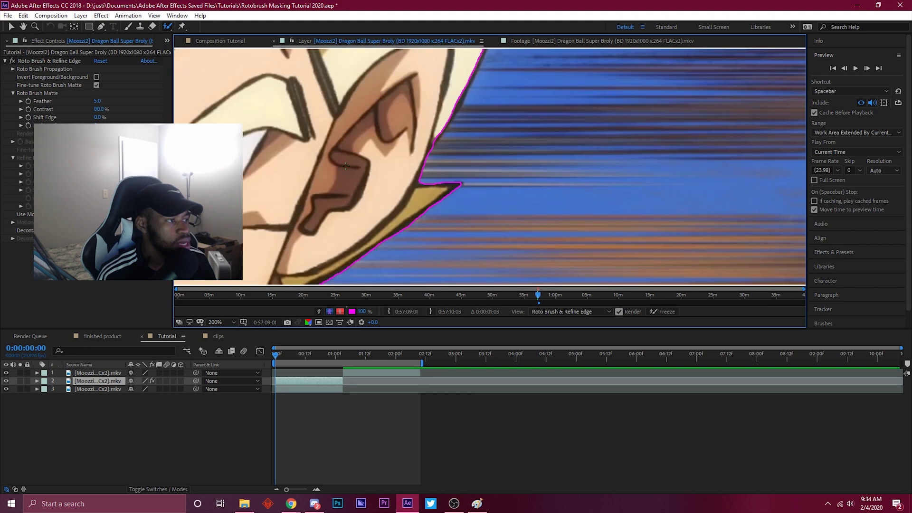
Step: Inspect the Roto Brush outline around the whole character on the first frame
{"action": "key", "text": "space"}
{"action": "left_click_drag", "start_coordinate": [345, 166], "coordinate": [415, 103]}
{"action": "scroll", "coordinate": [404, 138], "scroll_direction": "down", "scroll_amount": 1}
{"action": "scroll", "coordinate": [399, 149], "scroll_direction": "down", "scroll_amount": 1}
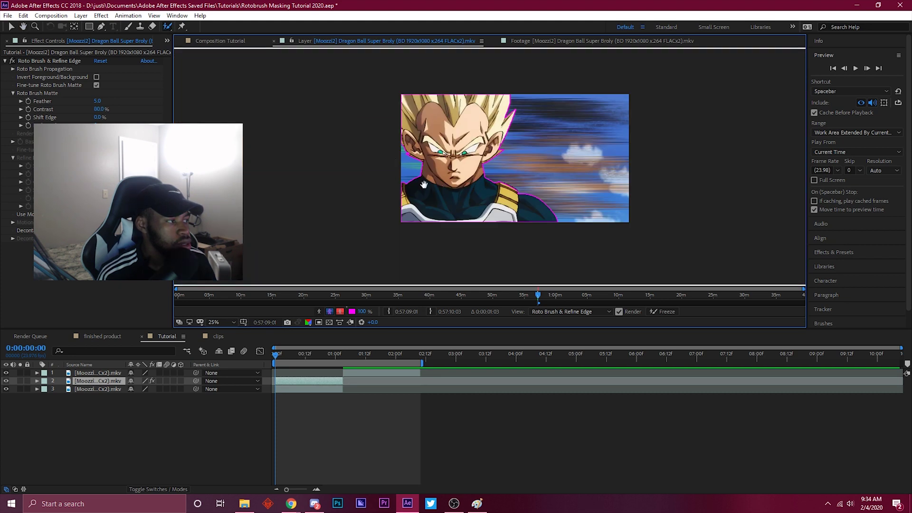
{"action": "left_click_drag", "start_coordinate": [424, 185], "coordinate": [385, 190]}
{"action": "scroll", "coordinate": [393, 189], "scroll_direction": "up", "scroll_amount": 1}
{"action": "scroll", "coordinate": [394, 188], "scroll_direction": "down", "scroll_amount": 1}
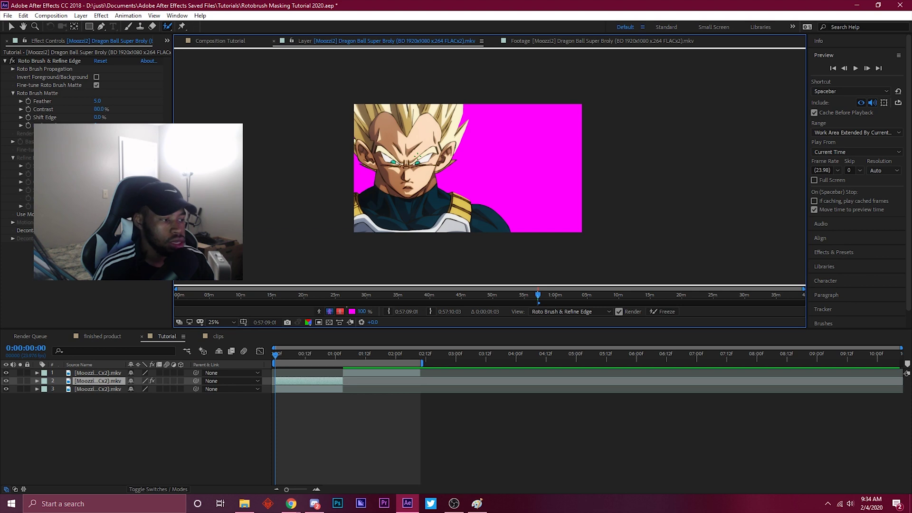
Step: Advance the composition frame by frame from the start to 0:00:00:04 to propagate the Roto Brush selection
{"action": "left_click", "coordinate": [275, 360]}
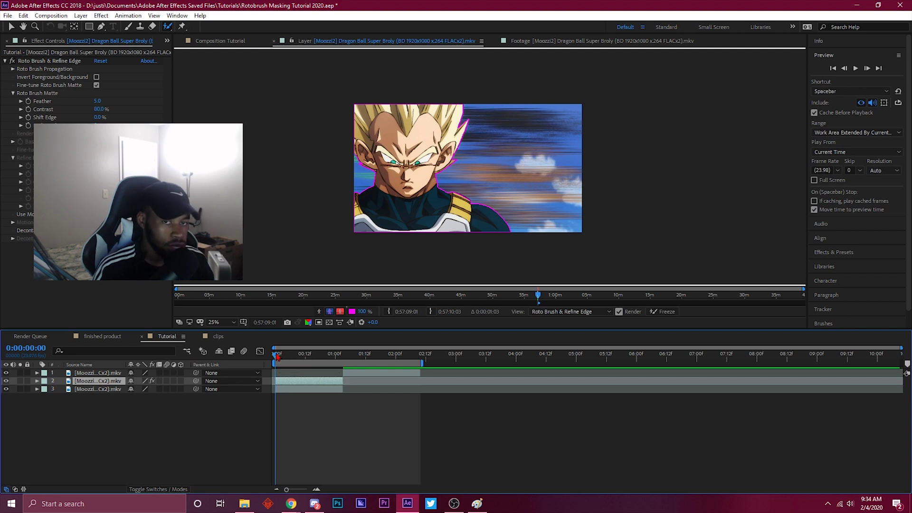
{"action": "left_click_drag", "start_coordinate": [277, 356], "coordinate": [278, 356]}
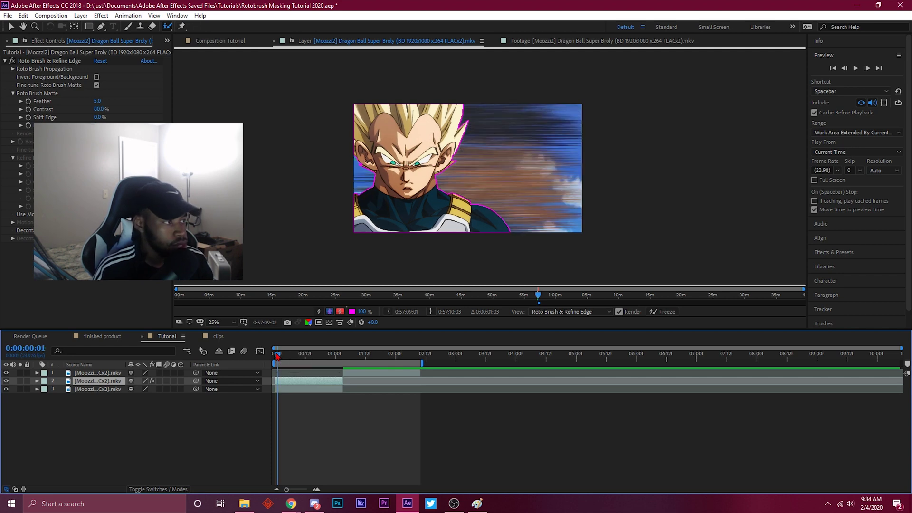
{"action": "key", "text": "period"}
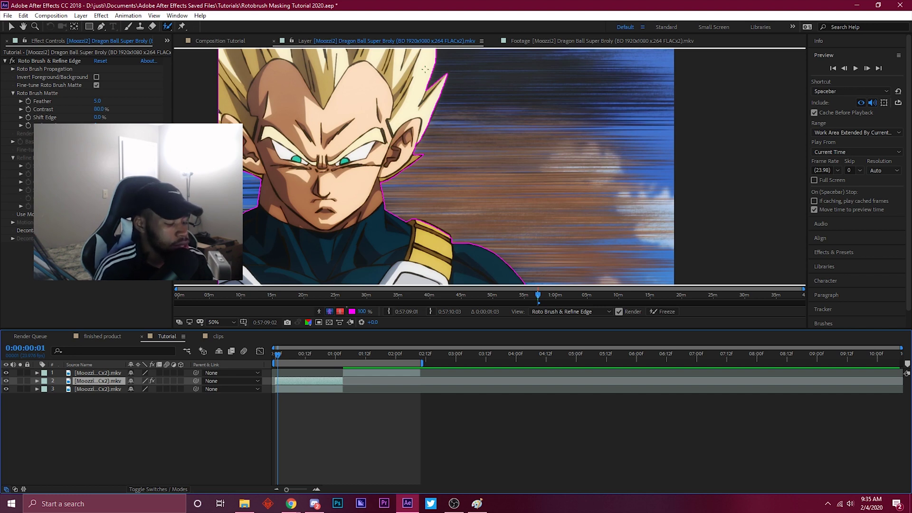
{"action": "key", "text": "Page_Down"}
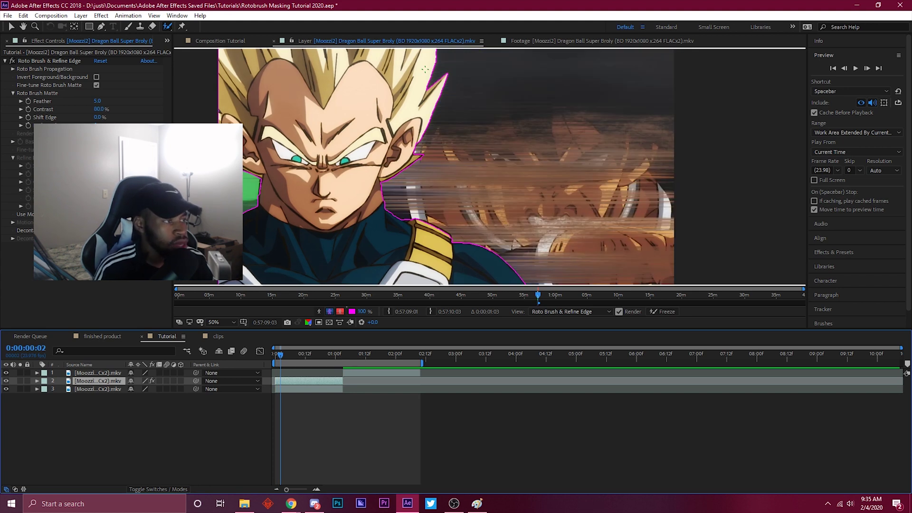
{"action": "key", "text": "Page_Down"}
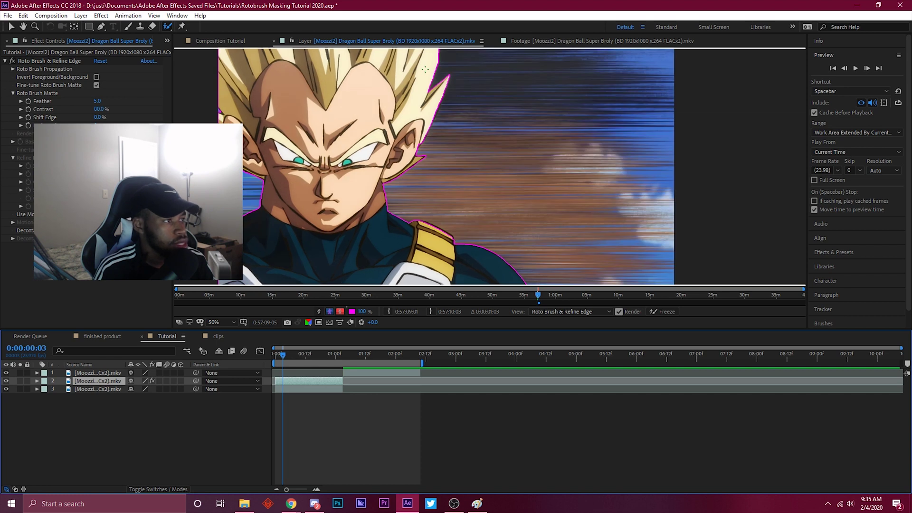
{"action": "key", "text": "Page_Down"}
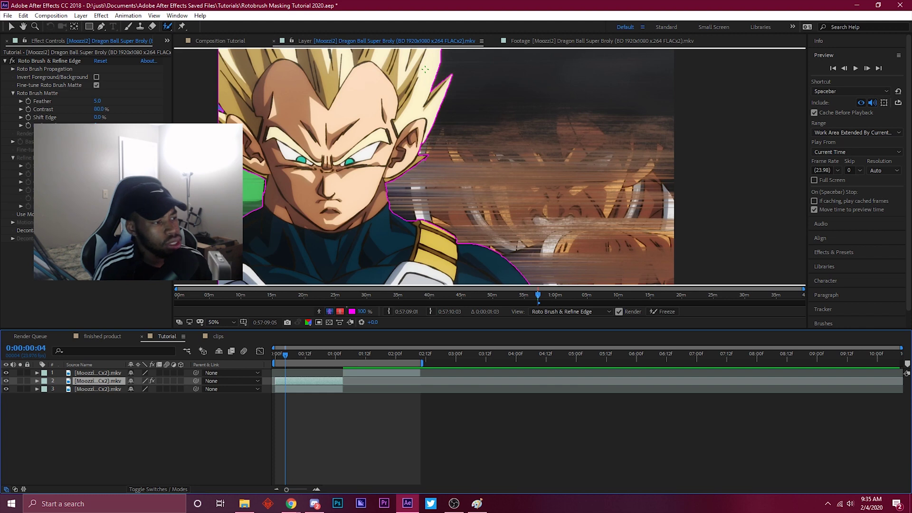
Step: Refine the lower edge of the pointed tuft beneath the ear on the motion-blurred background side with two Roto Brush strokes
{"action": "left_click_drag", "start_coordinate": [377, 110], "coordinate": [395, 82]}
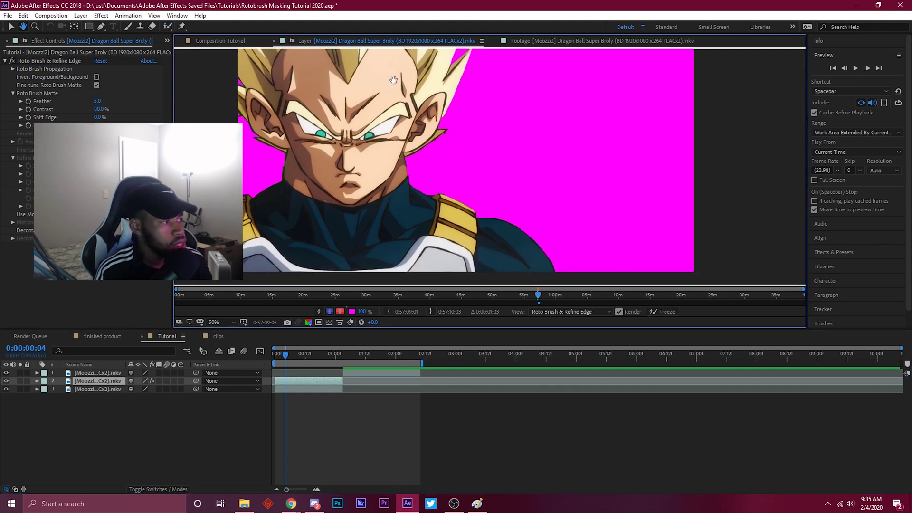
{"action": "scroll", "coordinate": [442, 158], "scroll_direction": "down", "scroll_amount": 2}
{"action": "scroll", "coordinate": [341, 90], "scroll_direction": "up", "scroll_amount": 7}
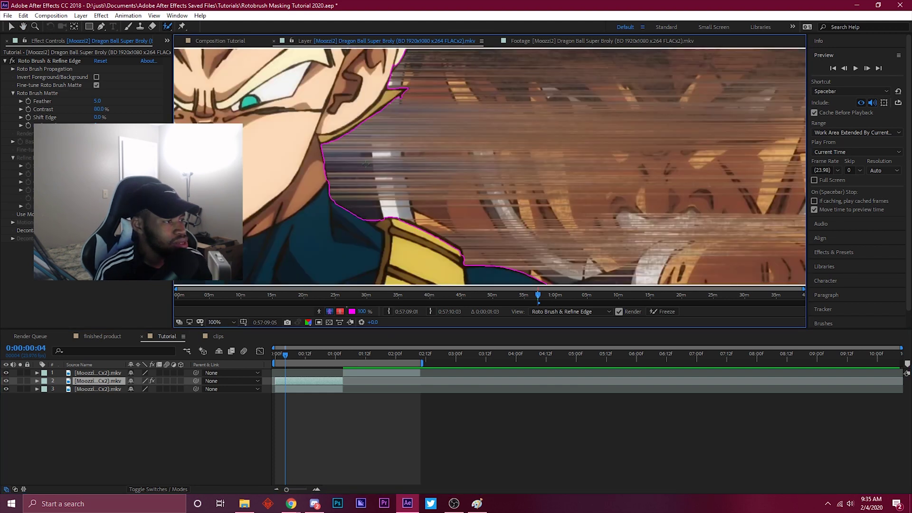
{"action": "scroll", "coordinate": [340, 89], "scroll_direction": "up", "scroll_amount": 2}
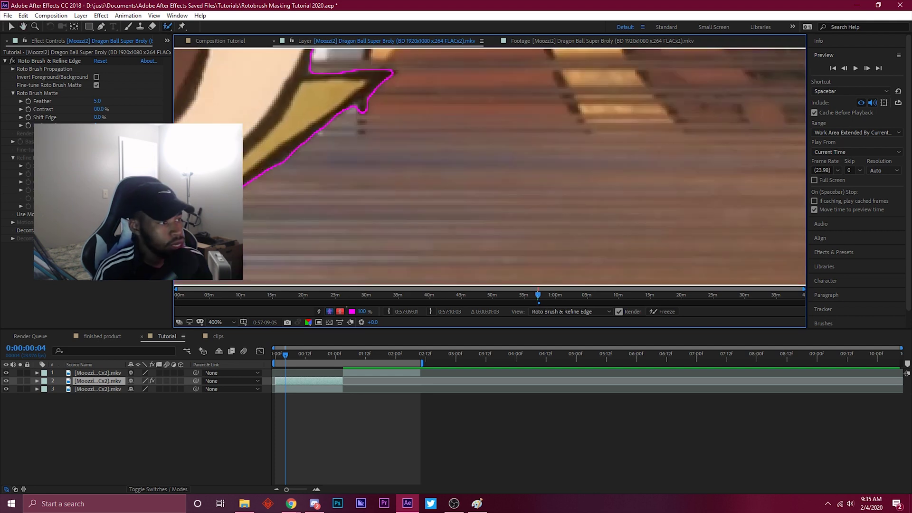
{"action": "left_click_drag", "start_coordinate": [269, 175], "coordinate": [294, 153]}
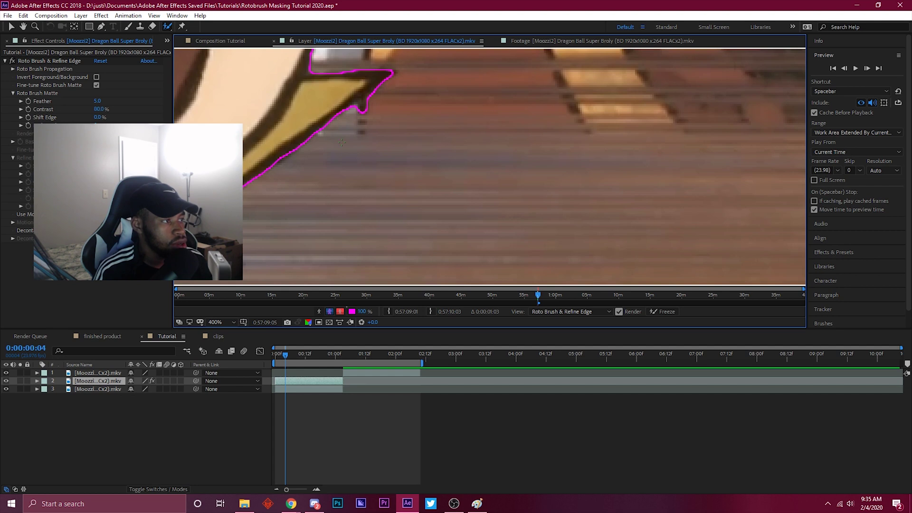
{"action": "left_click_drag", "start_coordinate": [334, 131], "coordinate": [380, 93]}
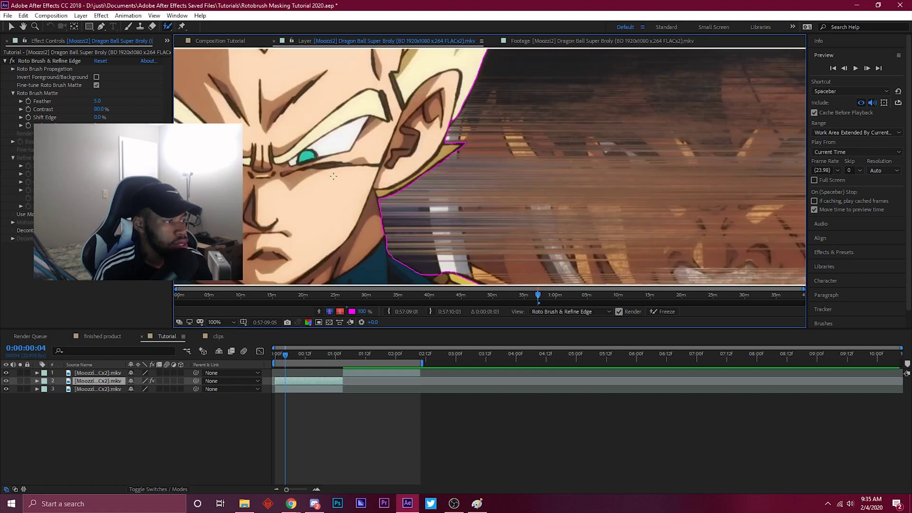
Step: Extend the foreground along the neck edge beside the motion-blurred background, between the jaw and the blue collar, with a Roto Brush stroke
{"action": "key", "text": "alt+6"}
{"action": "scroll", "coordinate": [338, 163], "scroll_direction": "up", "scroll_amount": 1}
{"action": "key", "text": "alt+5"}
{"action": "scroll", "coordinate": [338, 163], "scroll_direction": "up", "scroll_amount": 1}
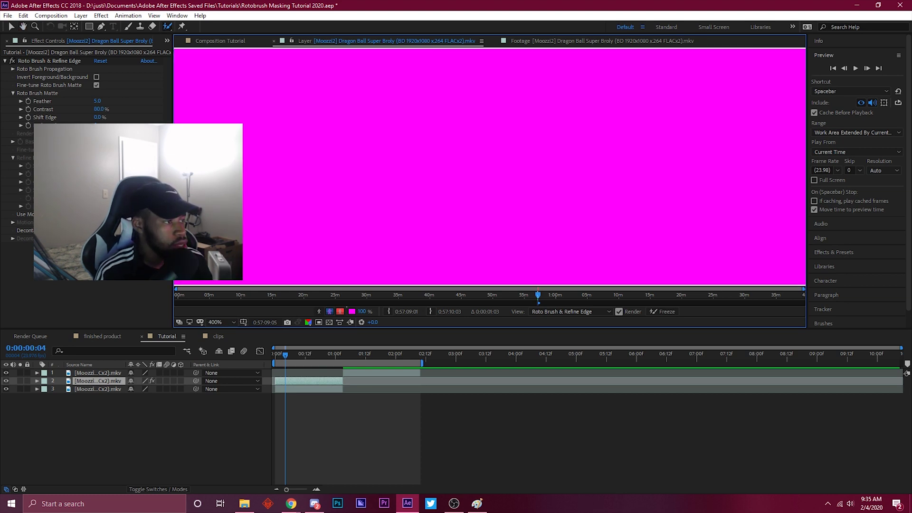
{"action": "left_click_drag", "start_coordinate": [358, 162], "coordinate": [507, 159]}
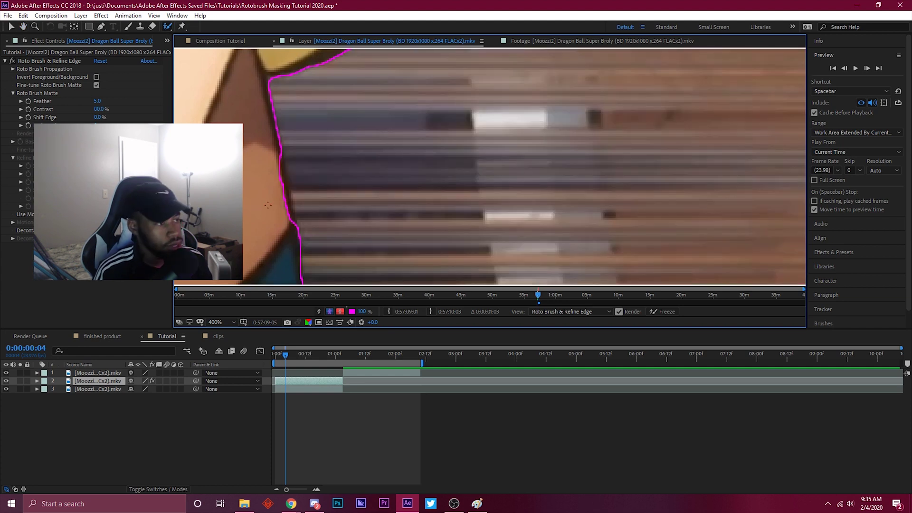
{"action": "left_click_drag", "start_coordinate": [291, 221], "coordinate": [285, 160]}
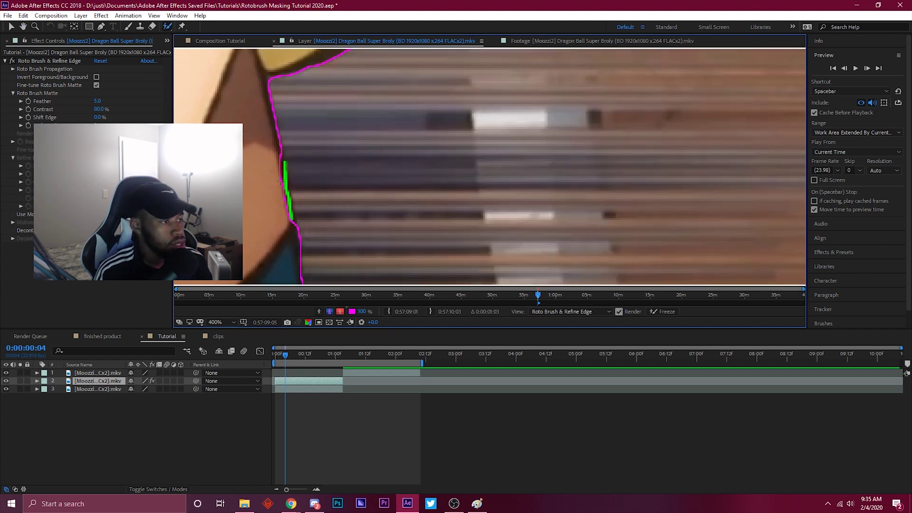
{"action": "key", "text": "comma"}
{"action": "key", "text": "comma"}
{"action": "key", "text": "period"}
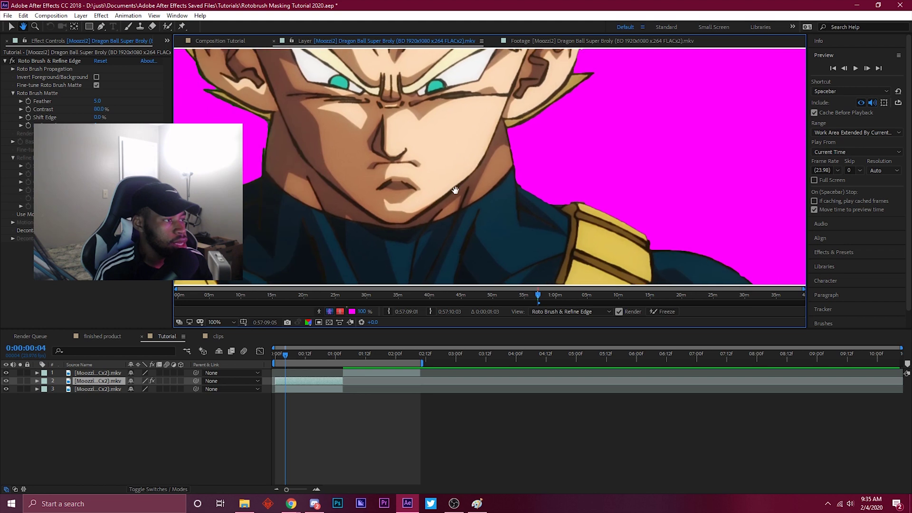
Step: Check the neck outline on the green cloud side and advance the composition one frame to 0:00:00:05
{"action": "left_click_drag", "start_coordinate": [356, 204], "coordinate": [401, 196]}
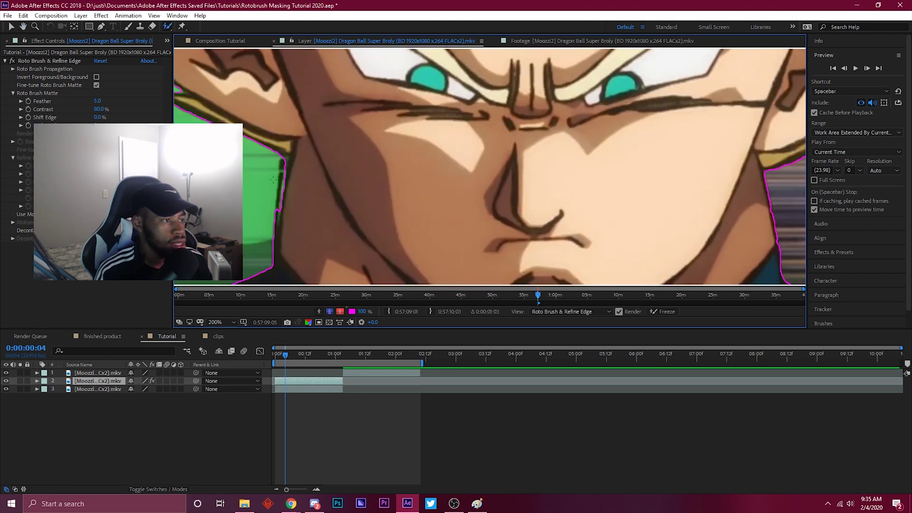
{"action": "key", "text": "comma"}
{"action": "key", "text": "comma"}
{"action": "key", "text": "comma"}
{"action": "key", "text": "comma"}
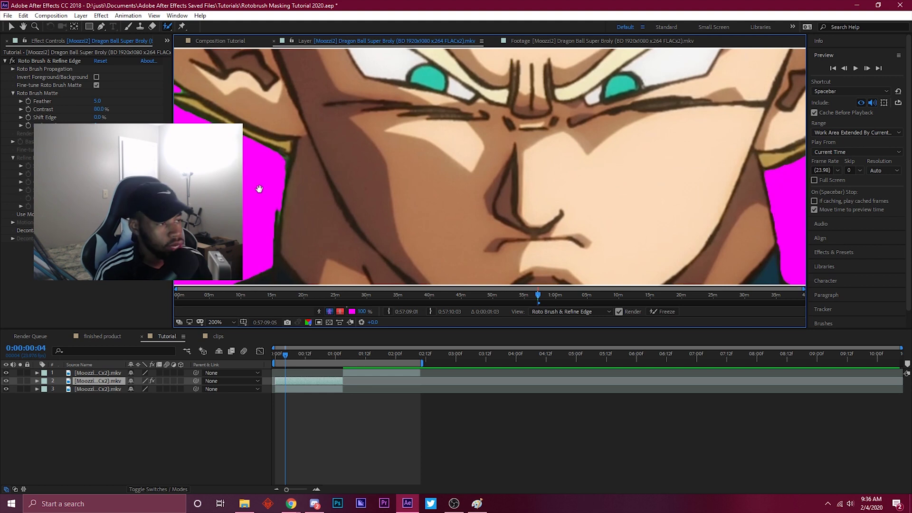
{"action": "key", "text": "period"}
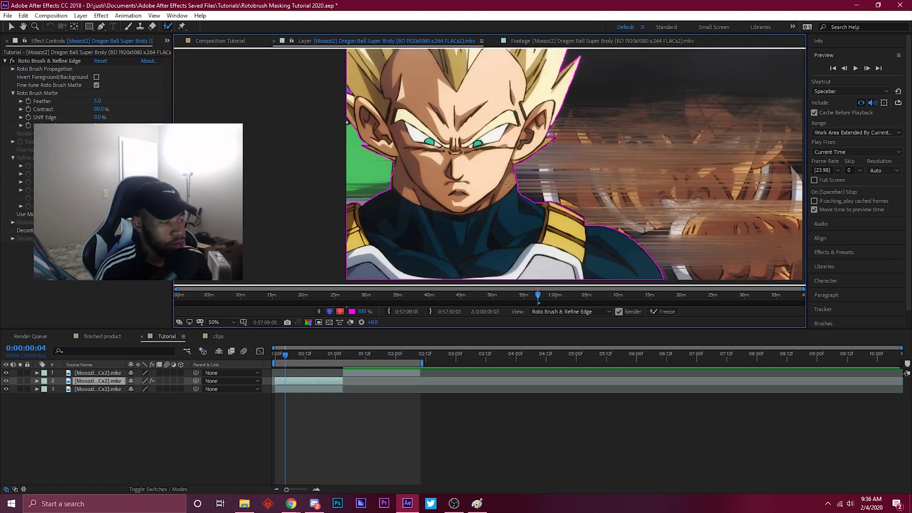
{"action": "key", "text": "Page_Down"}
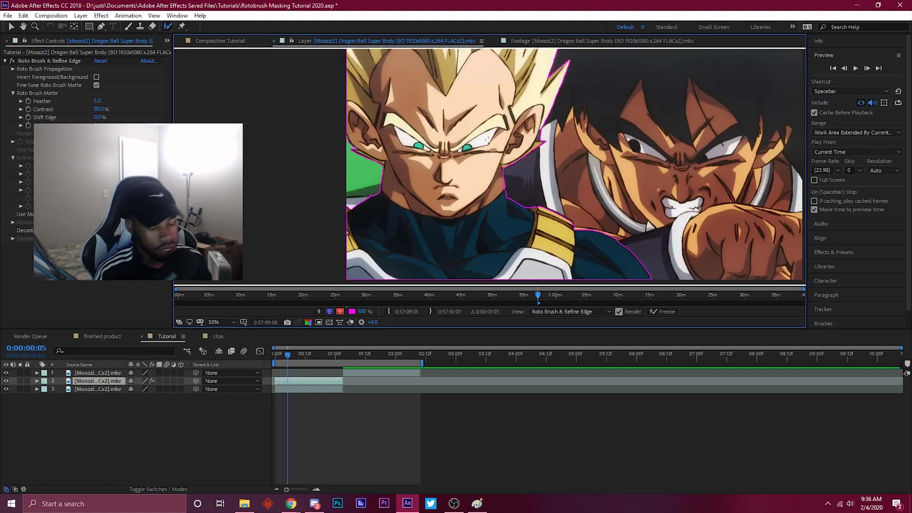
Step: Exclude the background gap between the ear and the pointed tuft, beside the dark-haired character, with a background stroke
{"action": "left_click_drag", "start_coordinate": [471, 155], "coordinate": [383, 166]}
{"action": "scroll", "coordinate": [384, 166], "scroll_direction": "up", "scroll_amount": 4}
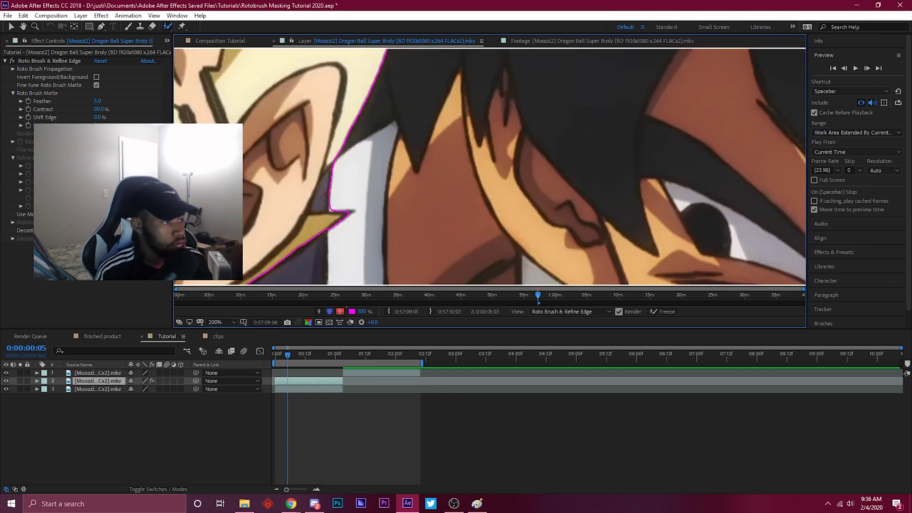
{"action": "left_click_drag", "start_coordinate": [324, 191], "coordinate": [340, 224]}
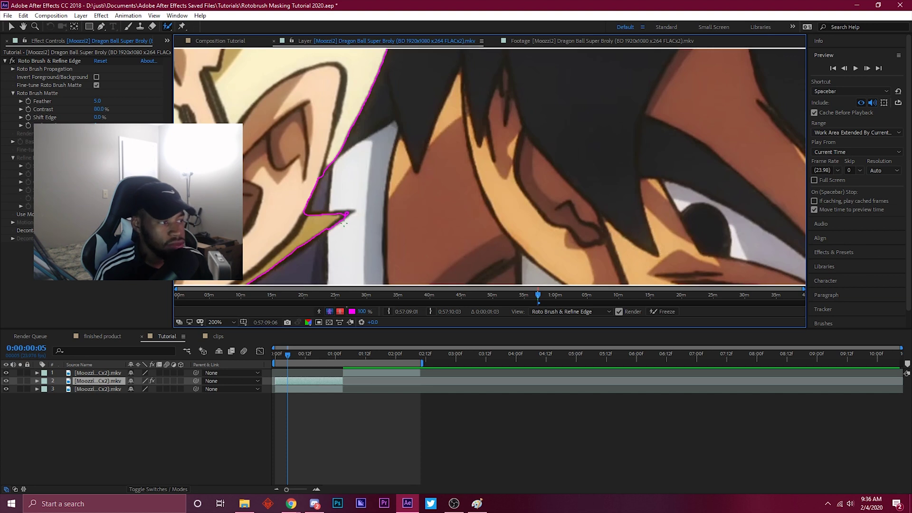
{"action": "key", "text": "comma"}
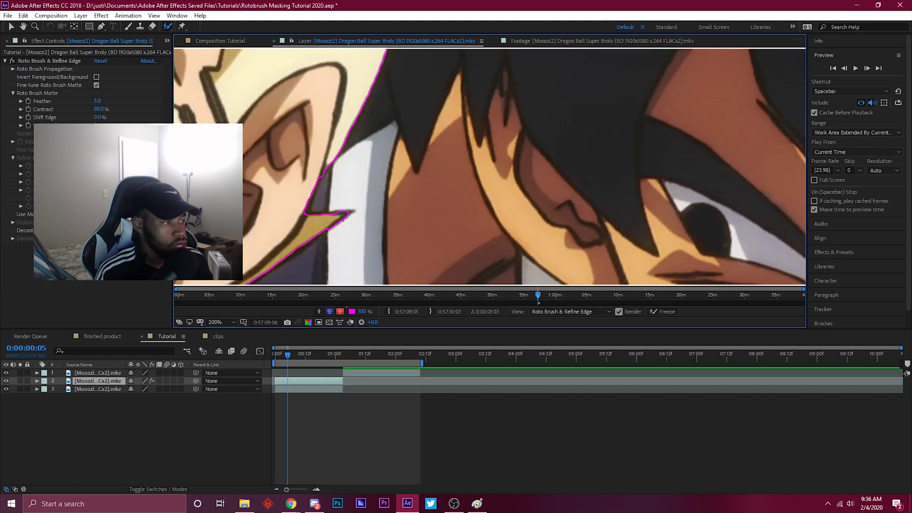
Step: Fill the small notch in the selection where the blue collar meets the yellow shoulder strap with a foreground dab
{"action": "scroll", "coordinate": [339, 216], "scroll_direction": "up", "scroll_amount": 1}
{"action": "scroll", "coordinate": [380, 192], "scroll_direction": "down", "scroll_amount": 1}
{"action": "scroll", "coordinate": [378, 264], "scroll_direction": "up", "scroll_amount": 1}
{"action": "left_click_drag", "start_coordinate": [378, 264], "coordinate": [300, 174]}
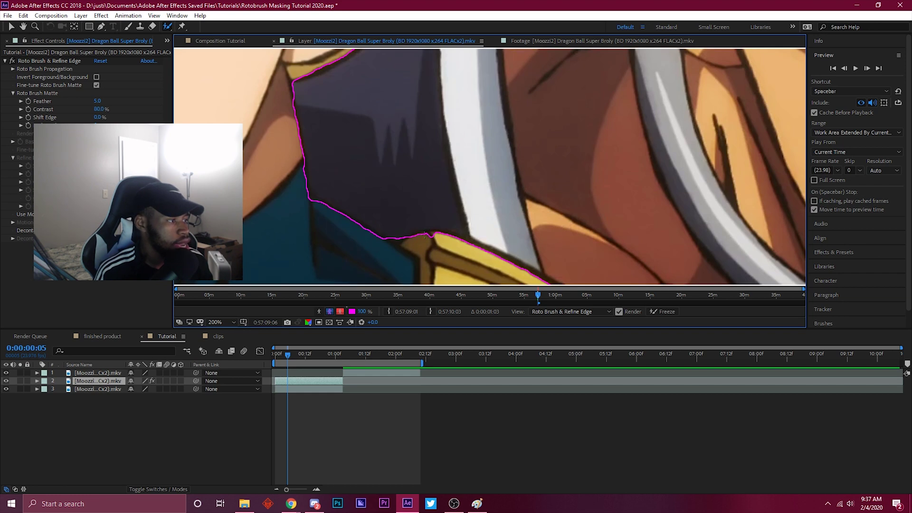
{"action": "left_click", "coordinate": [425, 235]}
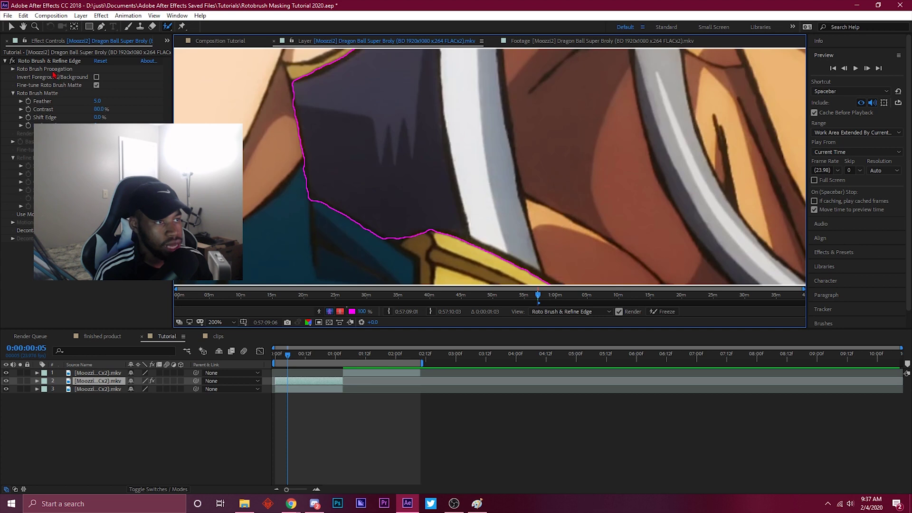
{"action": "scroll", "coordinate": [491, 205], "scroll_direction": "down", "scroll_amount": 1}
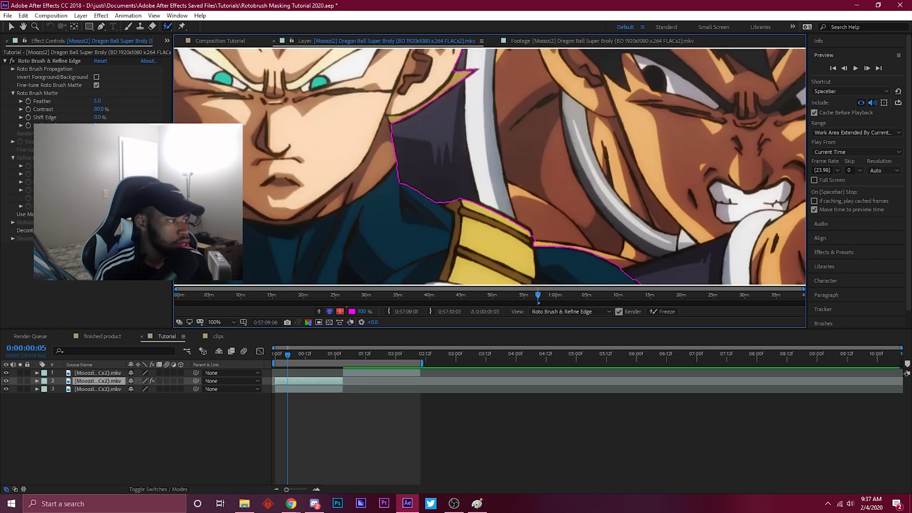
{"action": "scroll", "coordinate": [617, 240], "scroll_direction": "up", "scroll_amount": 1}
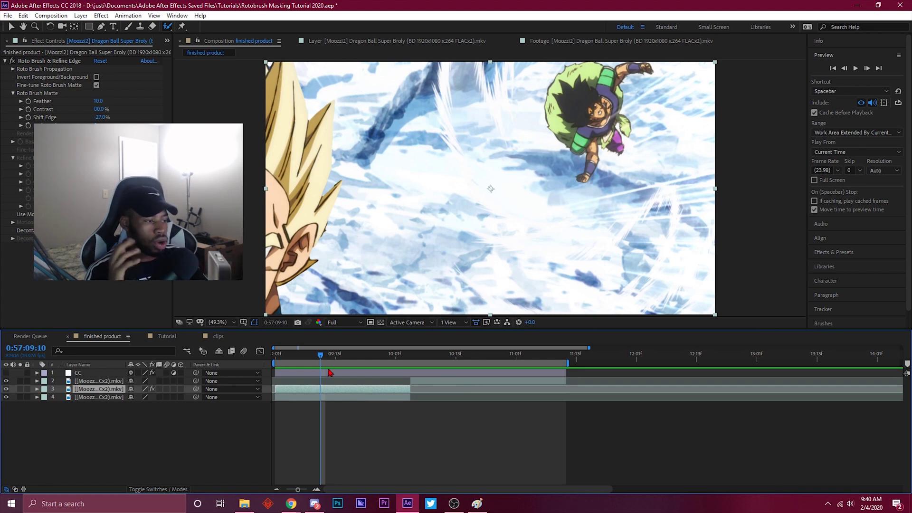
Step: At 0:57:09:06 in the finished product composition, reset the Roto Brush & Refine Edge effect and set its Feather to 10
{"action": "left_click_drag", "start_coordinate": [322, 356], "coordinate": [307, 359]}
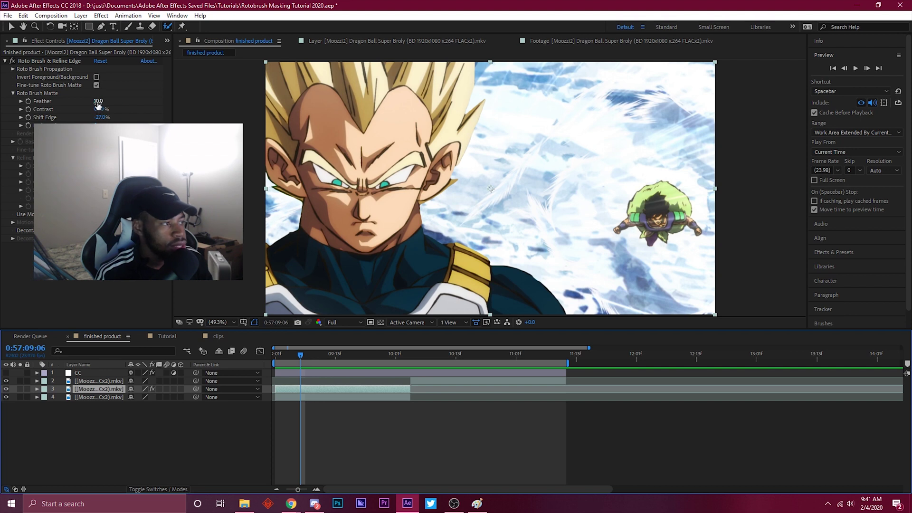
{"action": "left_click", "coordinate": [97, 104]}
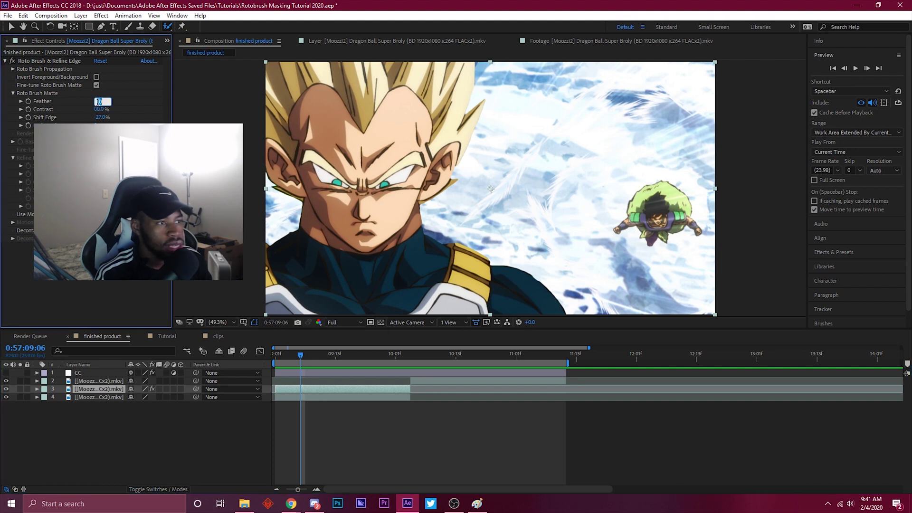
{"action": "left_click", "coordinate": [100, 60]}
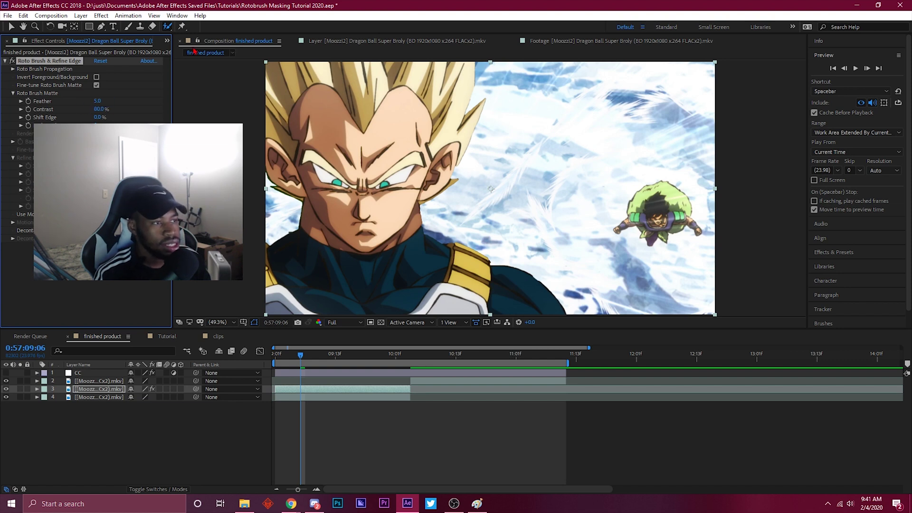
{"action": "left_click", "coordinate": [96, 102]}
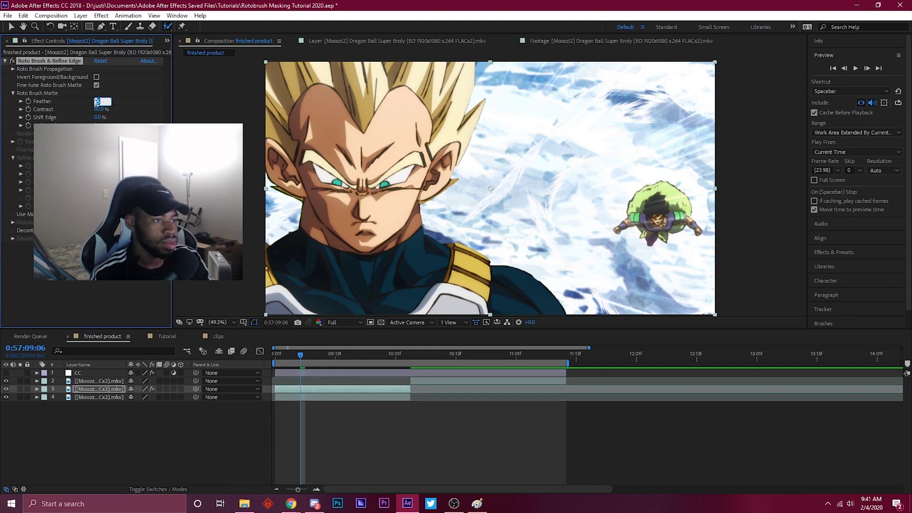
{"action": "type", "text": "10"}
{"action": "key", "text": "Return"}
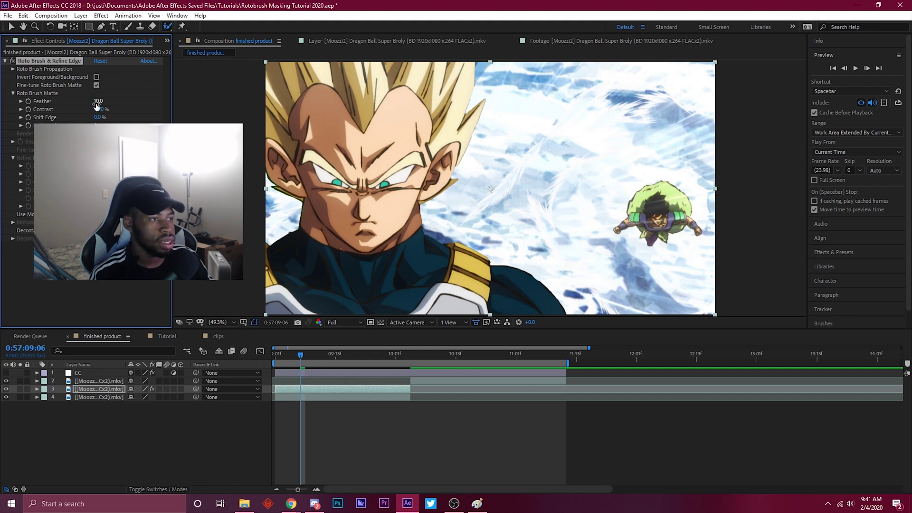
Step: Try Shift Edge values of -20% and 100% on the Roto Brush matte and examine the outline along the cloud-side neck
{"action": "left_click_drag", "start_coordinate": [100, 118], "coordinate": [97, 119]}
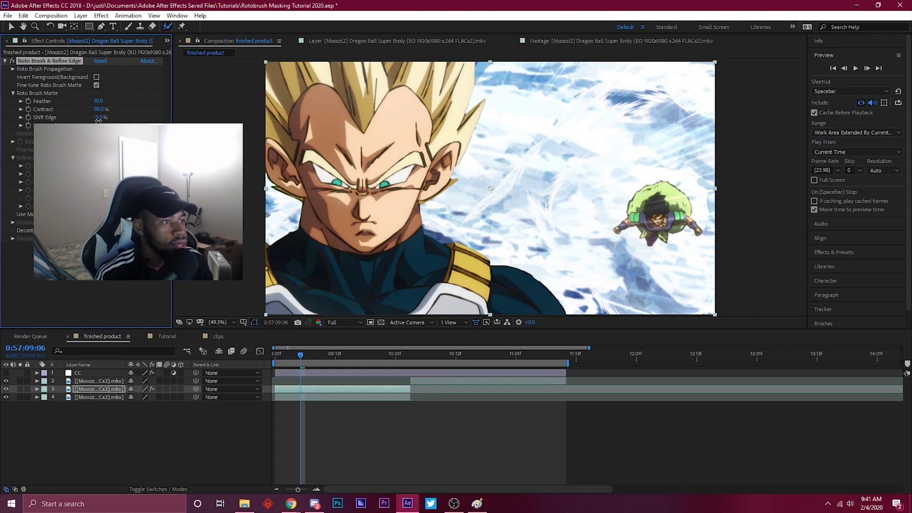
{"action": "left_click_drag", "start_coordinate": [97, 122], "coordinate": [94, 123]}
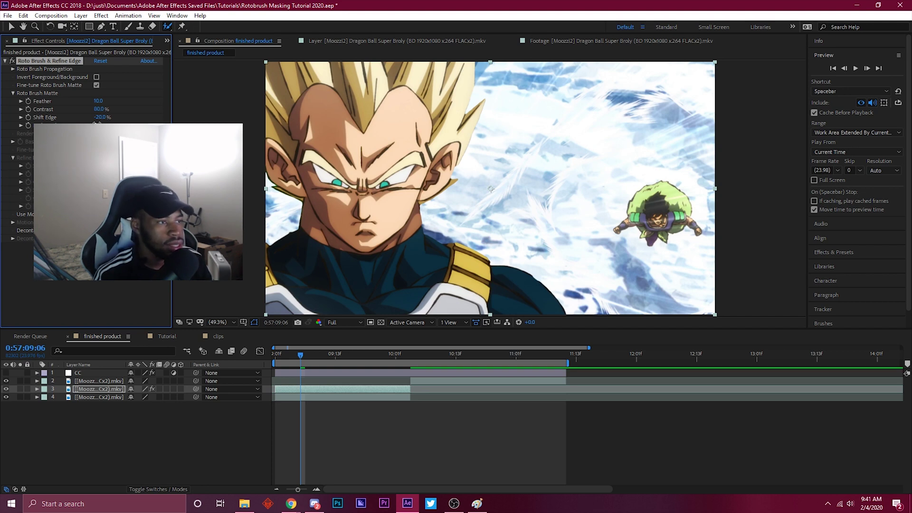
{"action": "left_click_drag", "start_coordinate": [97, 123], "coordinate": [158, 125]}
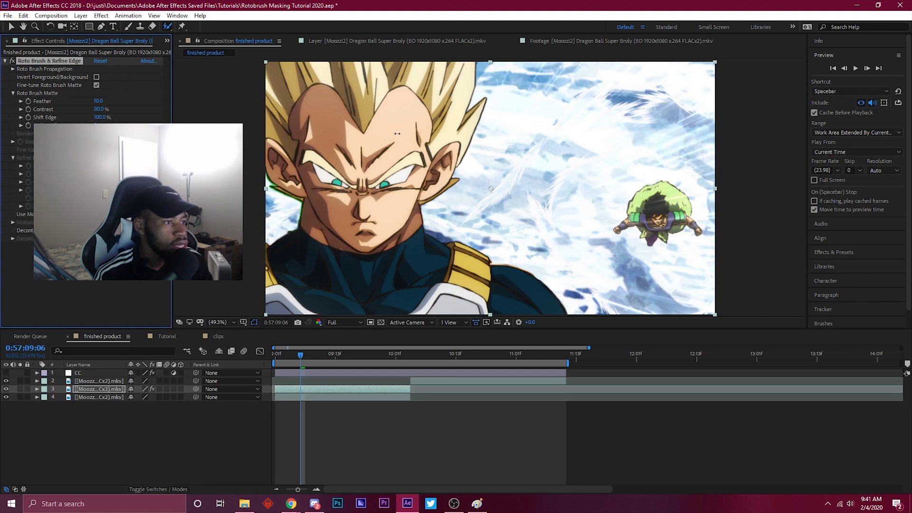
{"action": "scroll", "coordinate": [497, 284], "scroll_direction": "up", "scroll_amount": 3}
{"action": "mouse_move", "coordinate": [463, 231]}
{"action": "left_mouse_down"}
{"action": "mouse_move", "coordinate": [482, 252]}
{"action": "mouse_move", "coordinate": [803, 347]}
{"action": "left_mouse_up"}
{"action": "mouse_move", "coordinate": [237, 204]}
{"action": "left_mouse_down"}
{"action": "mouse_move", "coordinate": [375, 228]}
{"action": "mouse_move", "coordinate": [610, 237]}
{"action": "left_mouse_up"}
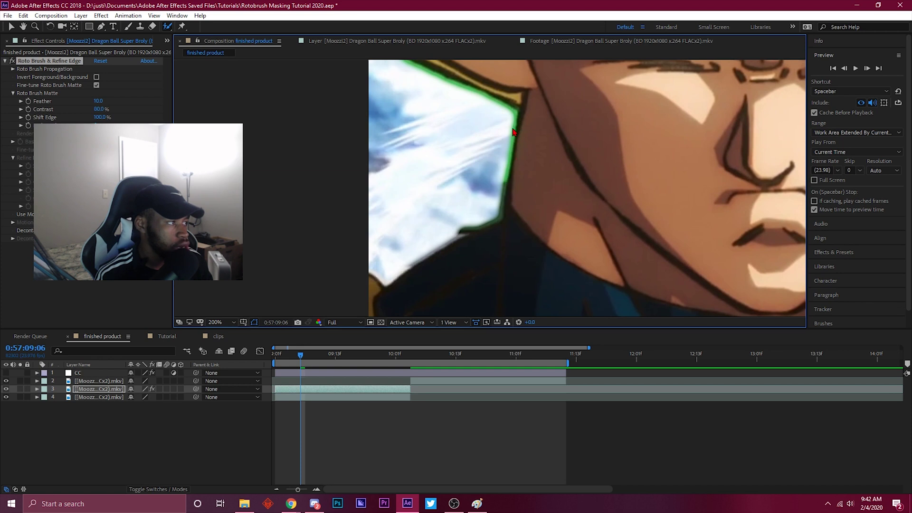
{"action": "scroll", "coordinate": [594, 128], "scroll_direction": "down", "scroll_amount": 3}
{"action": "key", "text": "h"}
{"action": "left_click_drag", "start_coordinate": [597, 115], "coordinate": [511, 163]}
{"action": "key", "text": "alt+w"}
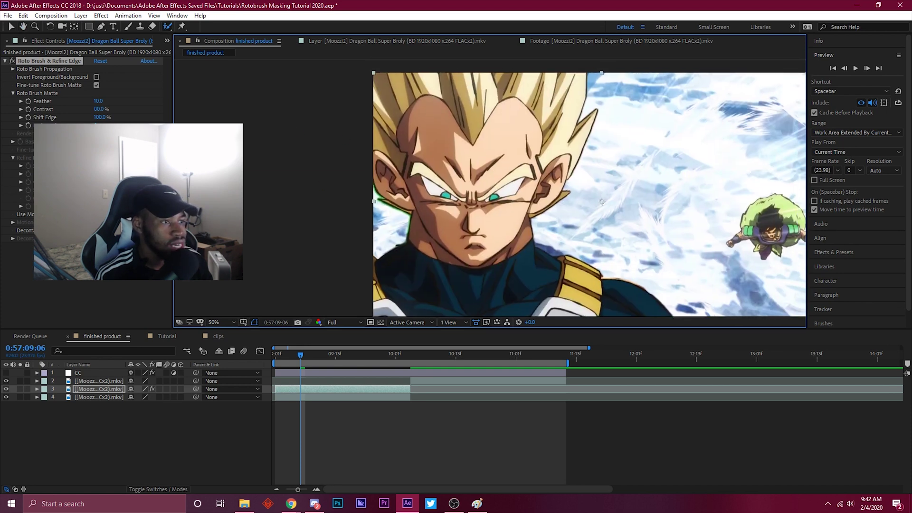
Step: Set the Roto Brush matte's Shift Edge to -22%
{"action": "mouse_move", "coordinate": [100, 117]}
{"action": "left_mouse_down"}
{"action": "mouse_move", "coordinate": [62, 123]}
{"action": "mouse_move", "coordinate": [93, 119]}
{"action": "left_mouse_up"}
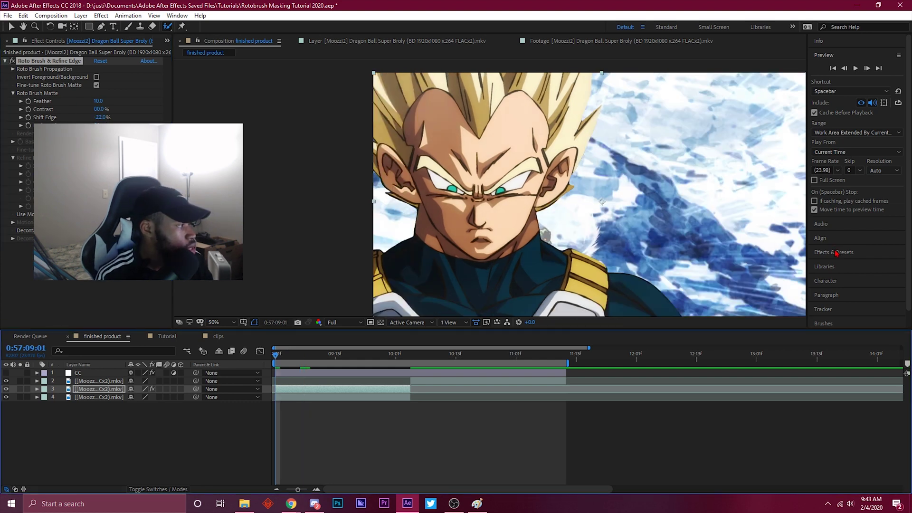
Step: Play back the finished product composition from 0:57:09:01 to review the masked character, and stop the preview
{"action": "left_click", "coordinate": [837, 254]}
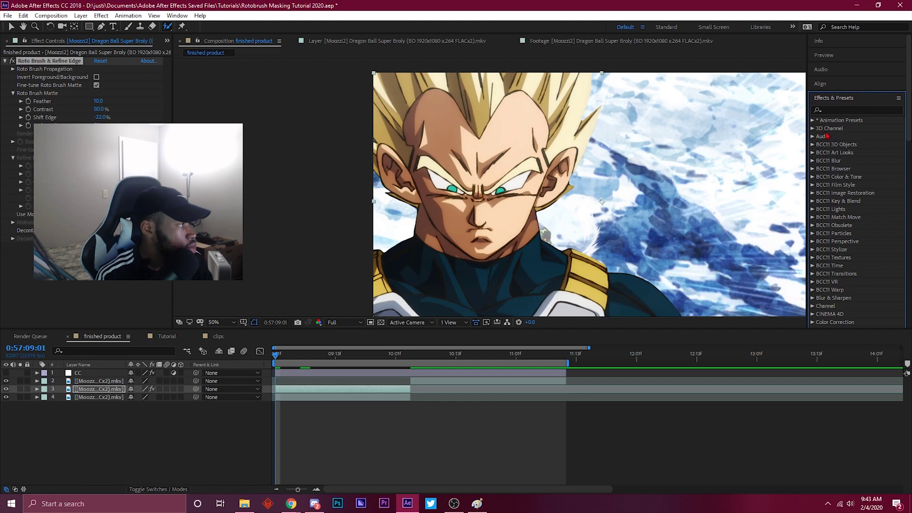
{"action": "left_click", "coordinate": [829, 60]}
{"action": "key", "text": "space"}
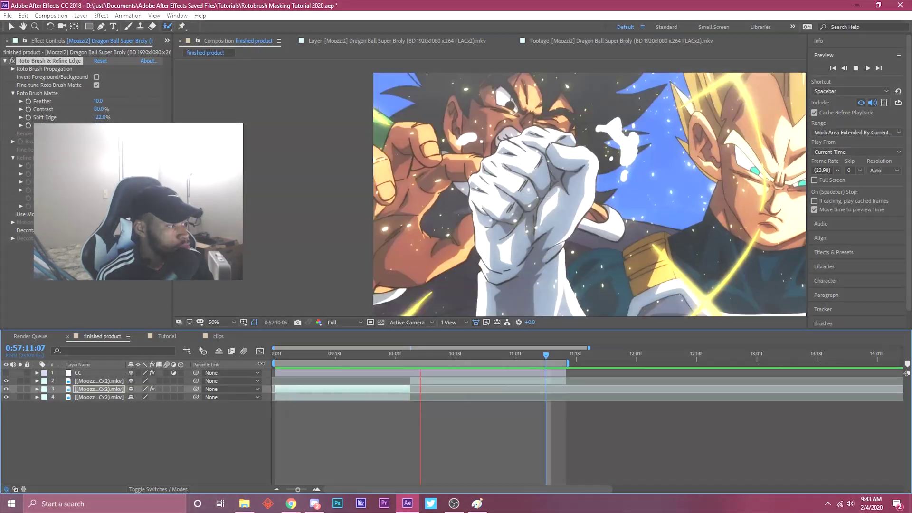
{"action": "key", "text": "space"}
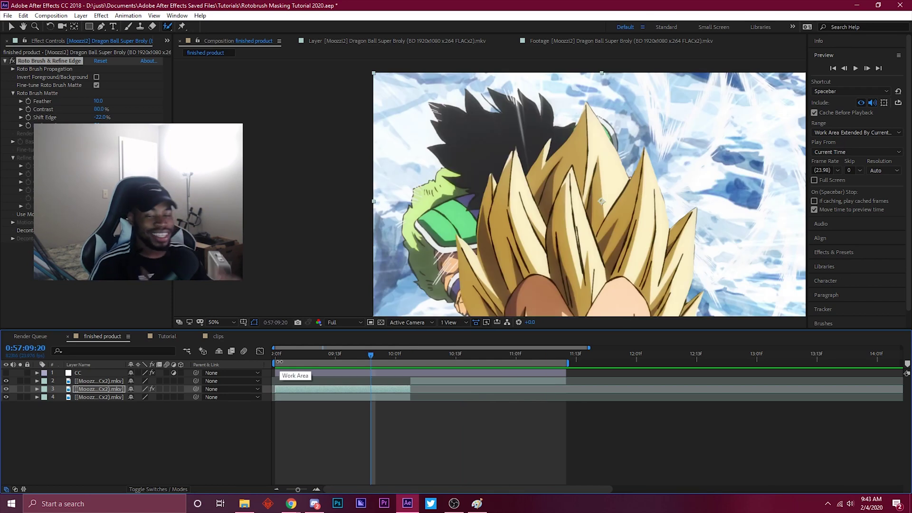